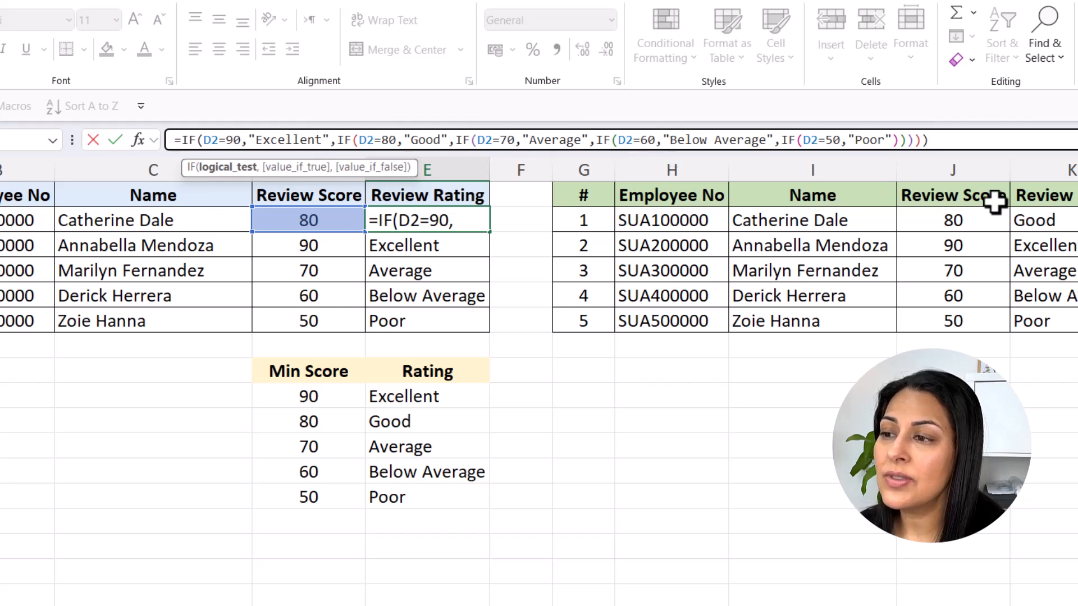
Step: Examine the nested IF formula in E2 and compare it with the SWITCH formula in K2
key(ctrl+Return)
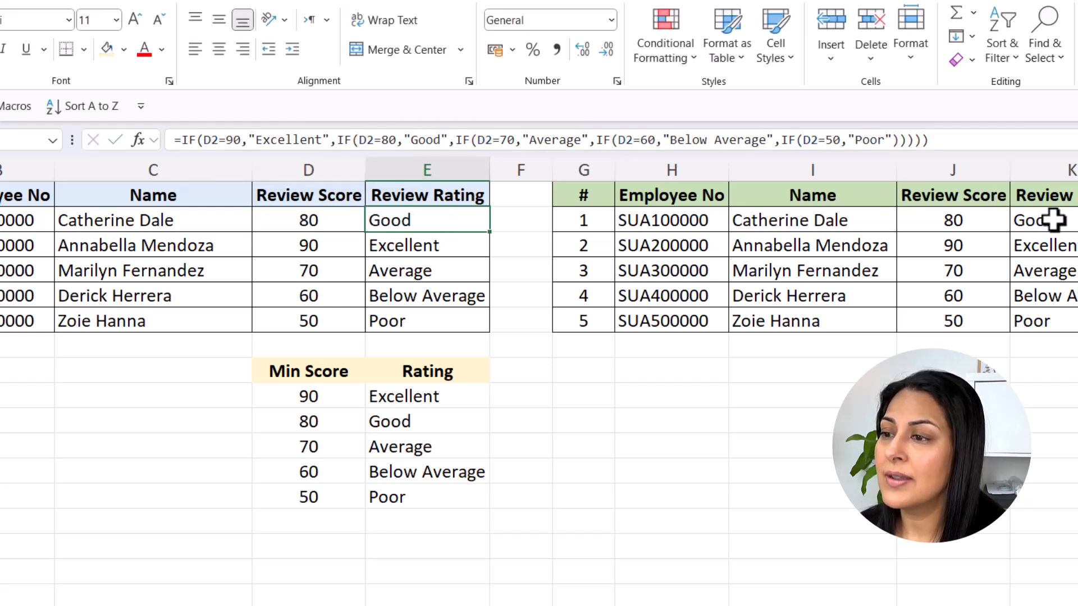
click(1052, 220)
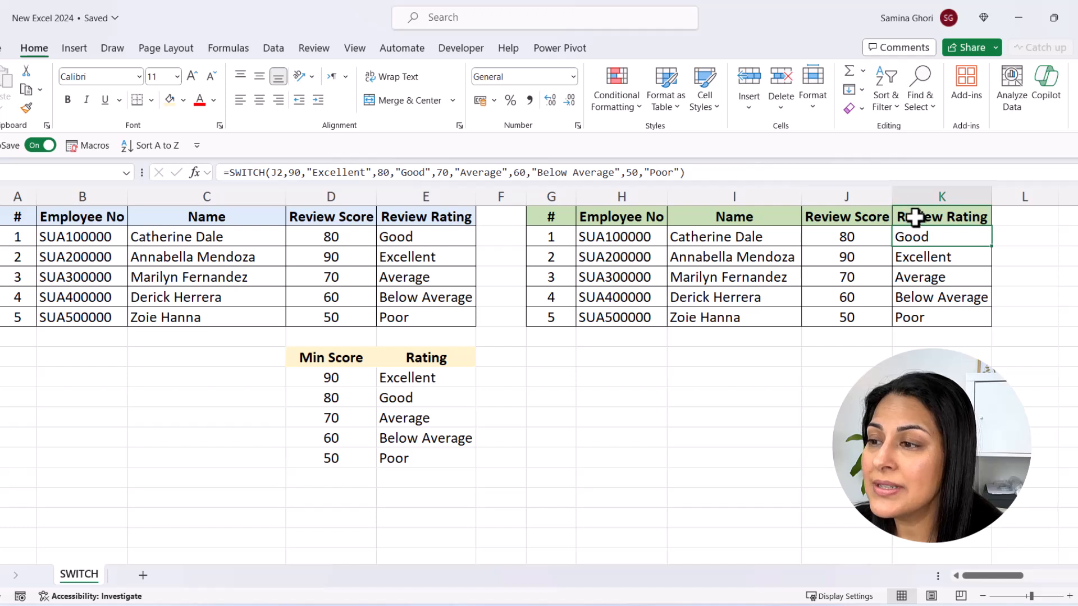
click(749, 174)
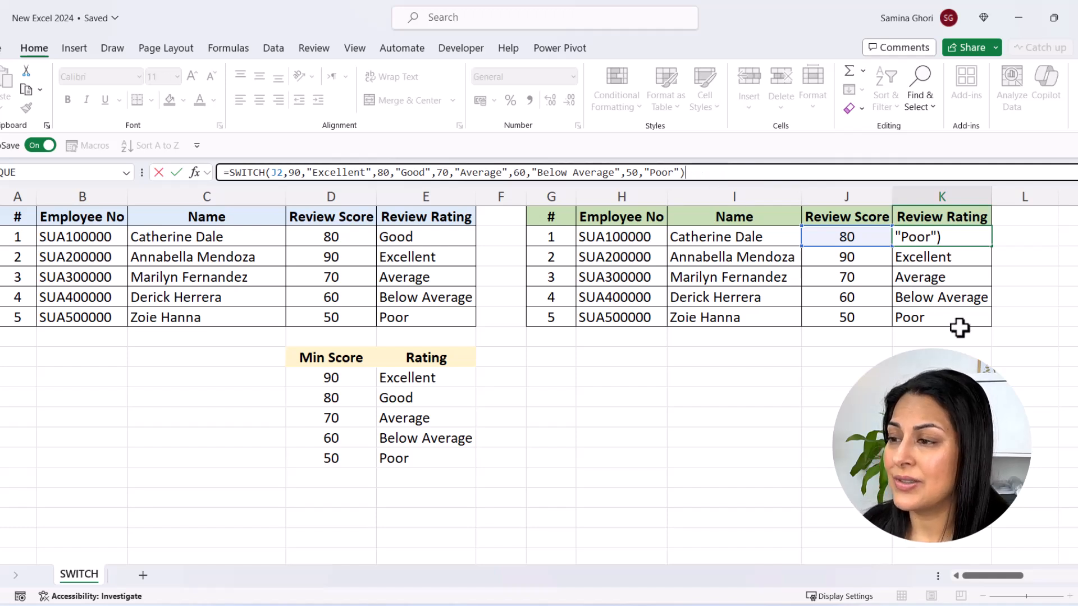
click(766, 379)
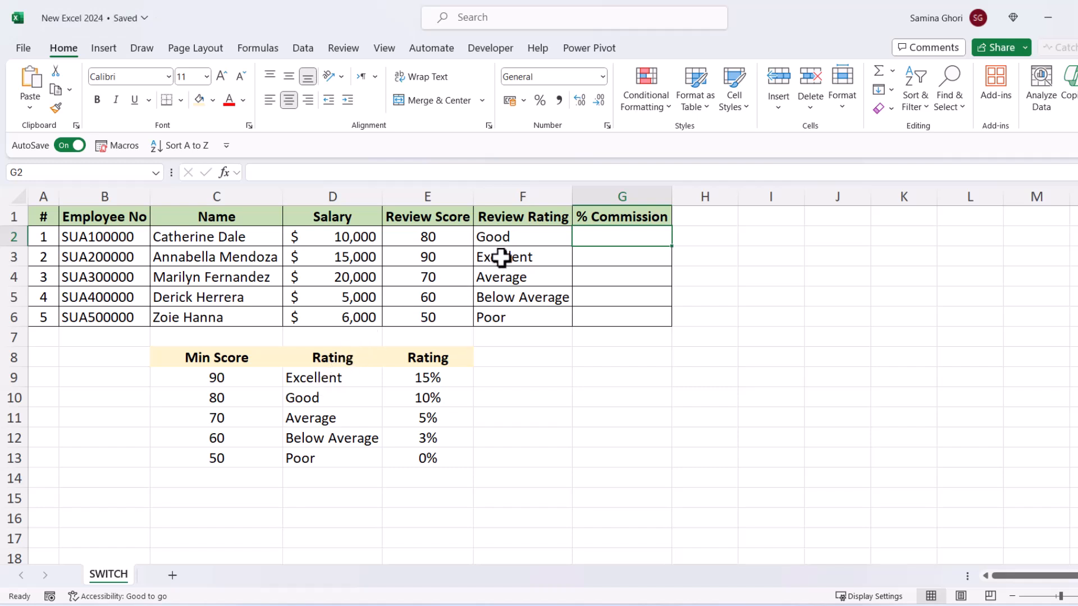
Step: Change the header in E8, above the rating percentages, to "%"
click(356, 378)
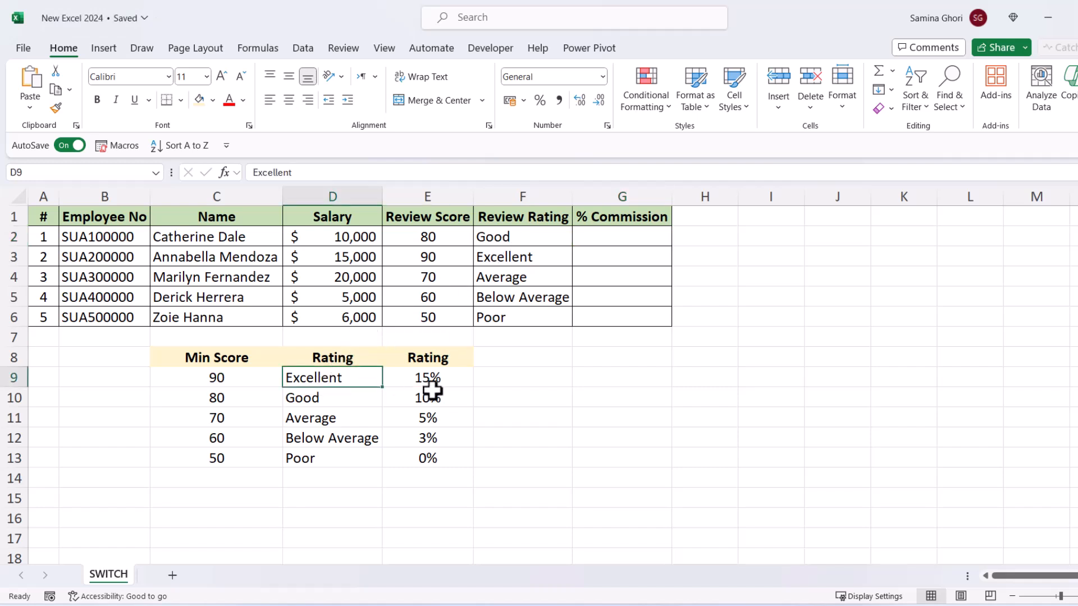
click(440, 375)
click(455, 359)
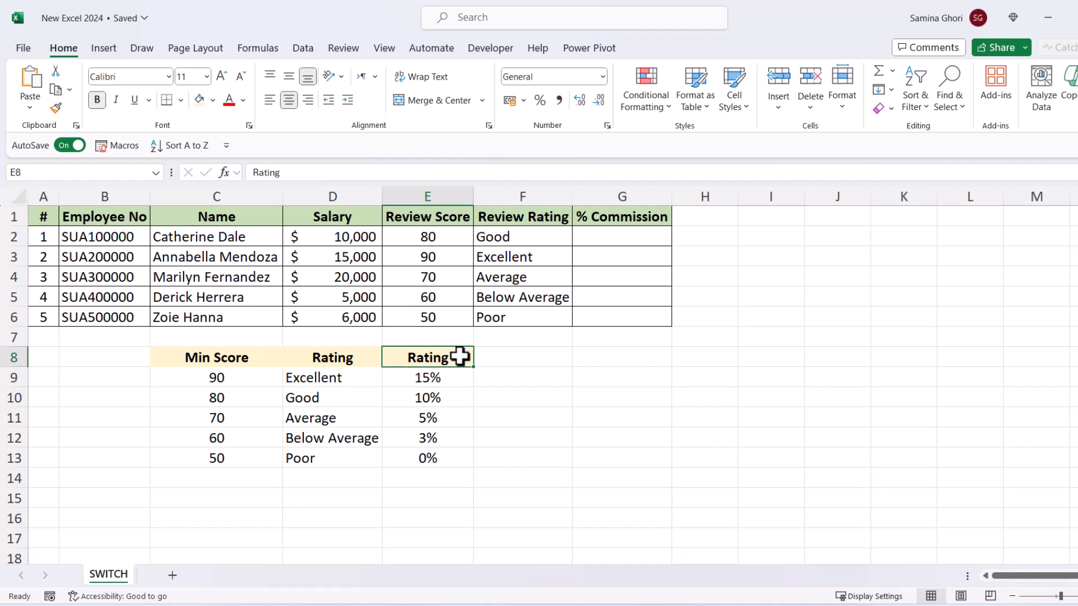
text(%)
key(Return)
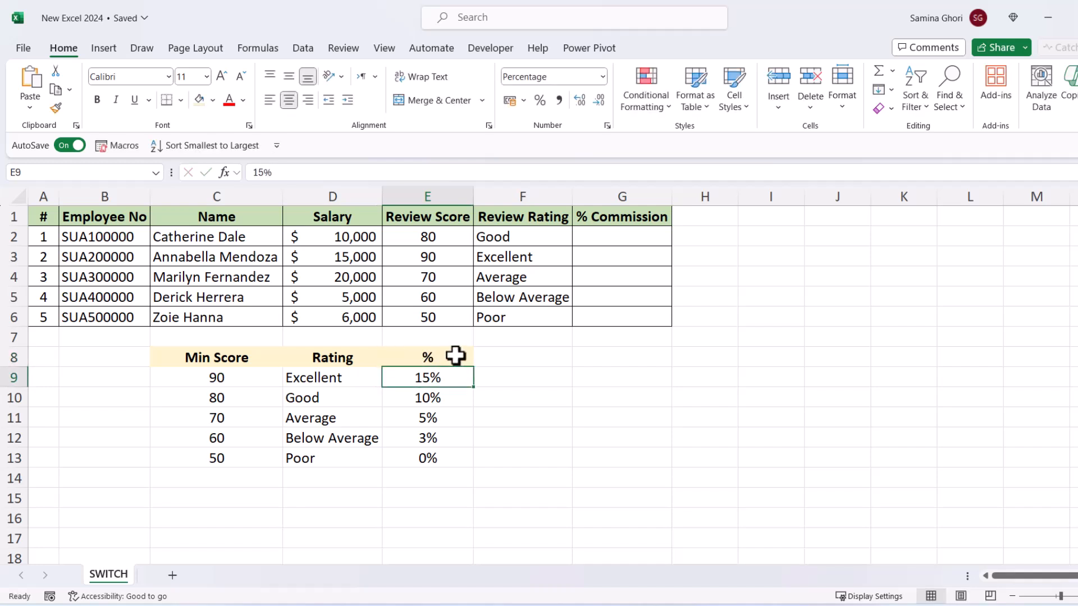
Step: Start a SWITCH formula in G2 under % Commission, with F2 as the expression and "Excellent" as the first value
click(631, 234)
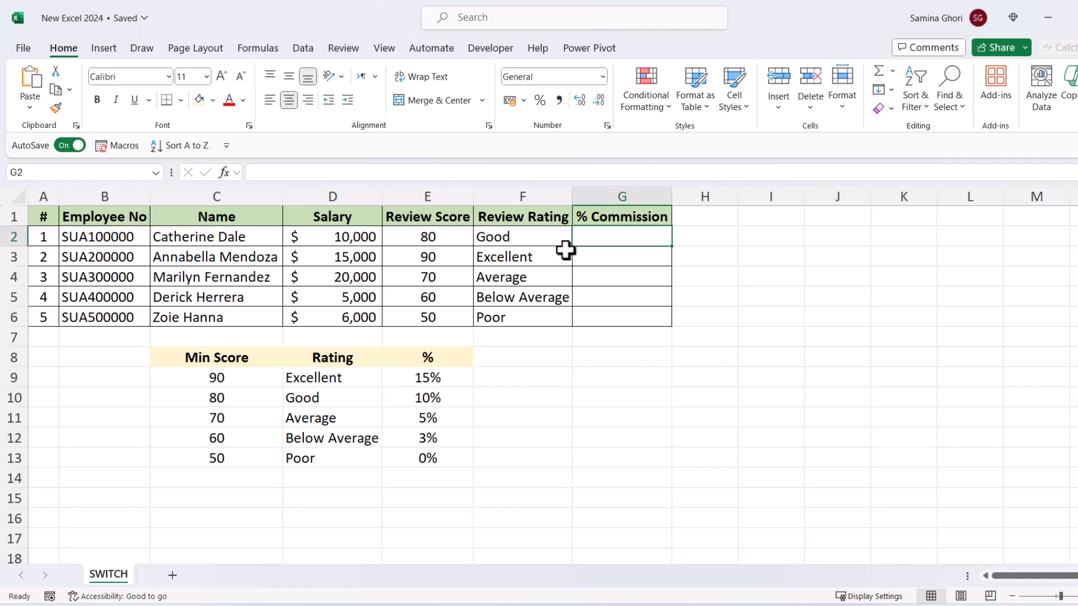
text(=)
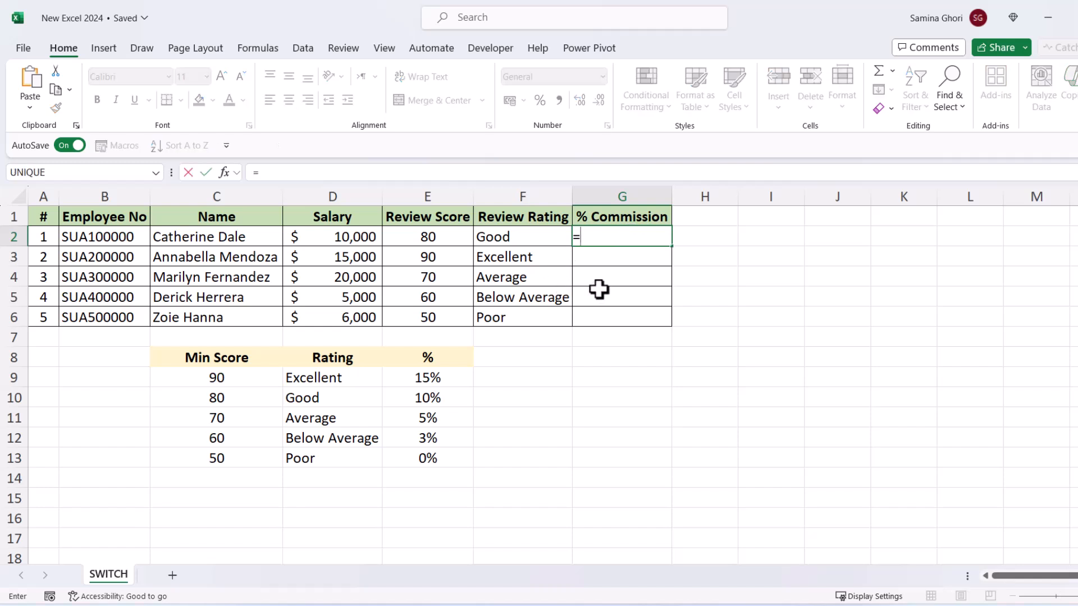
text(sw)
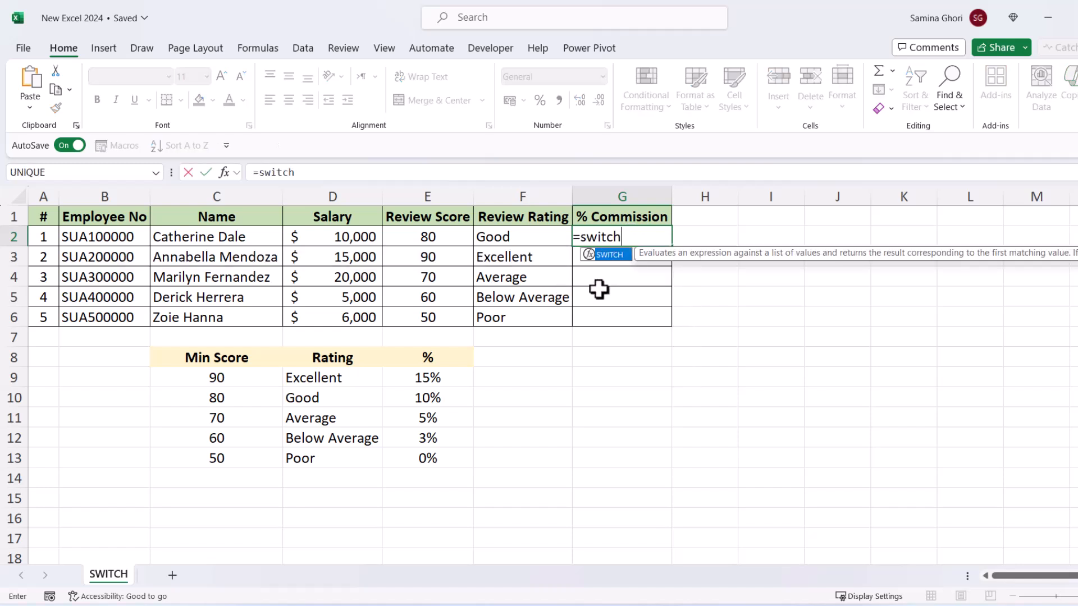
text(itch)
key(Tab)
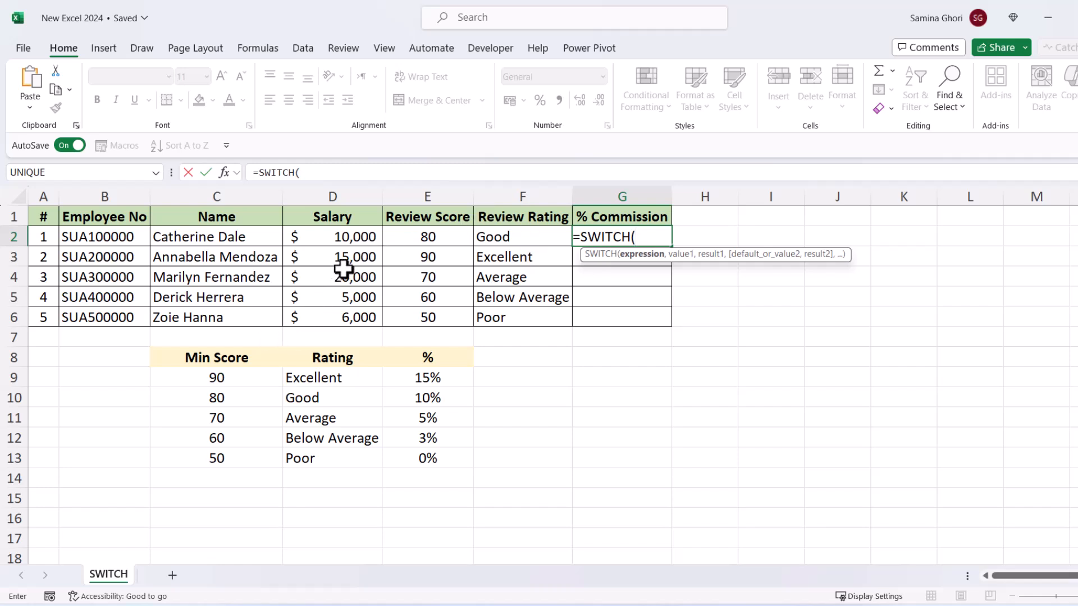
click(546, 236)
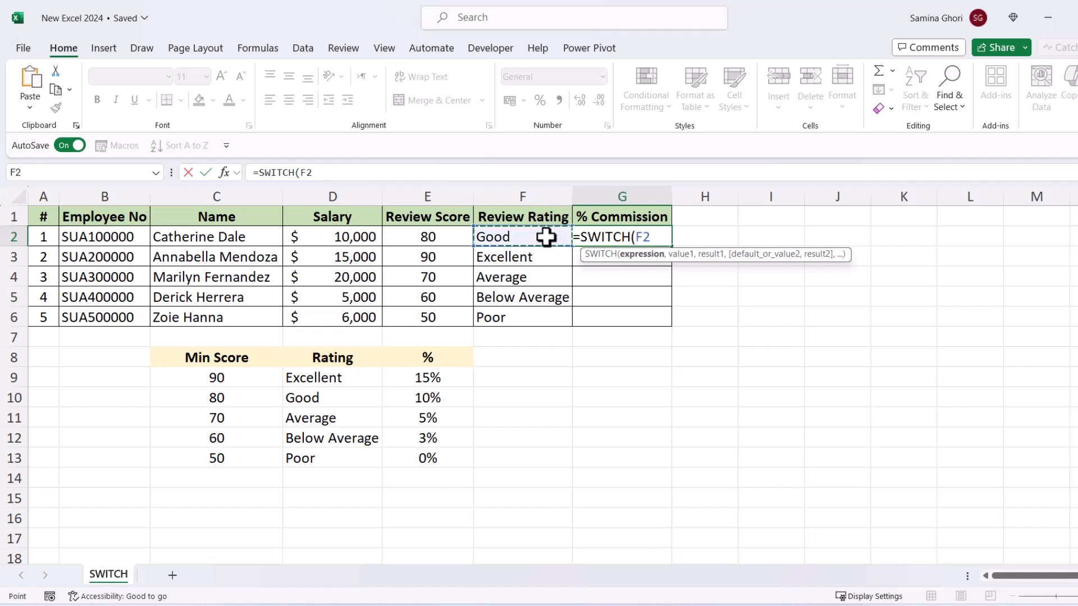
text(,"E)
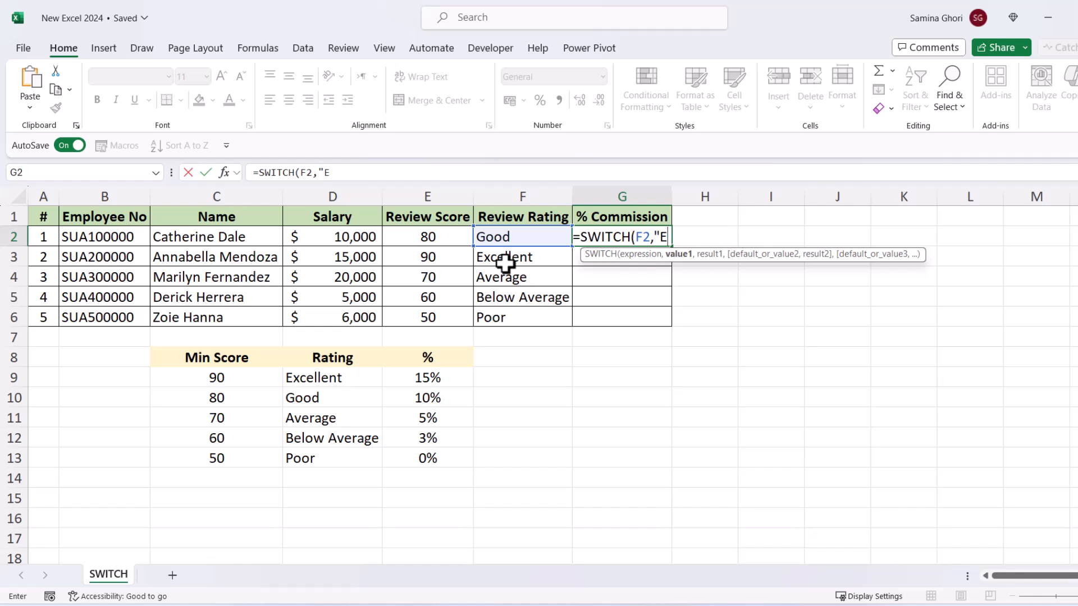
text(xcellent)
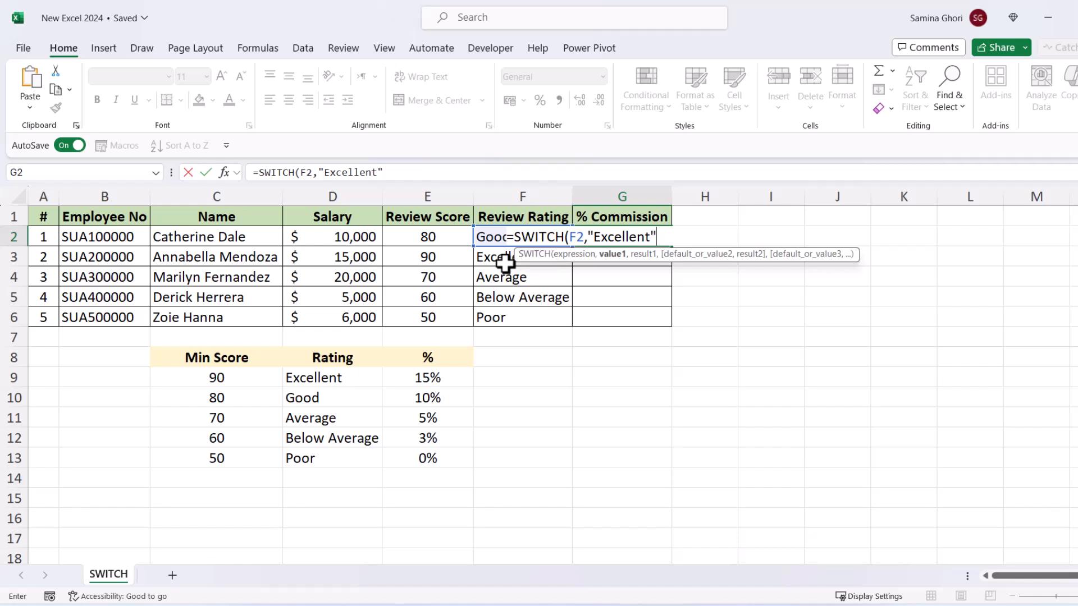
text(,)
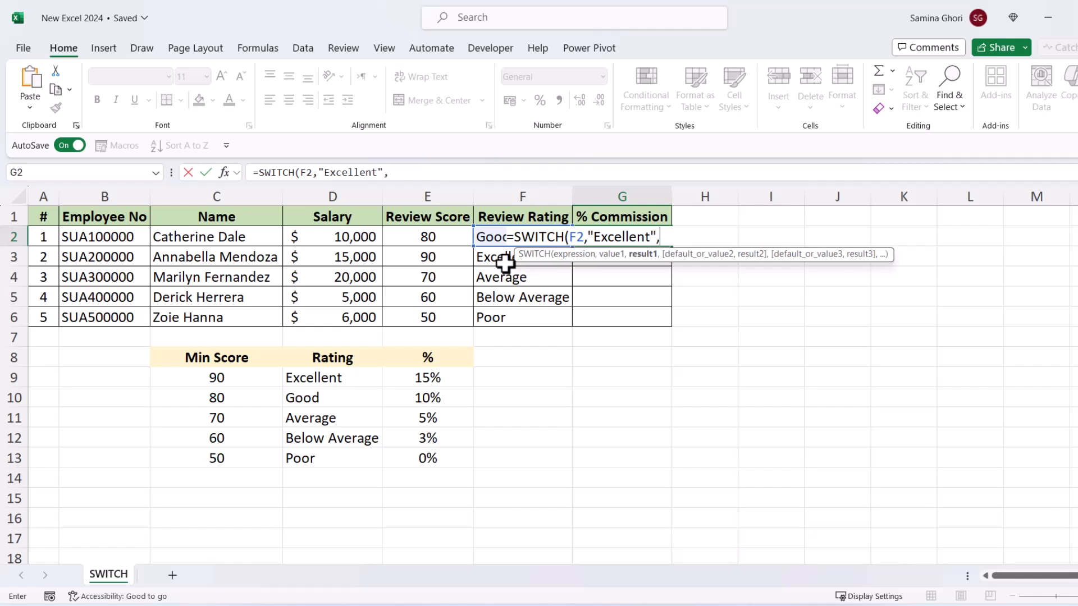
Step: Complete the G2 formula with D2*E$9 as the result for "Excellent" and copy it down to G3
click(354, 234)
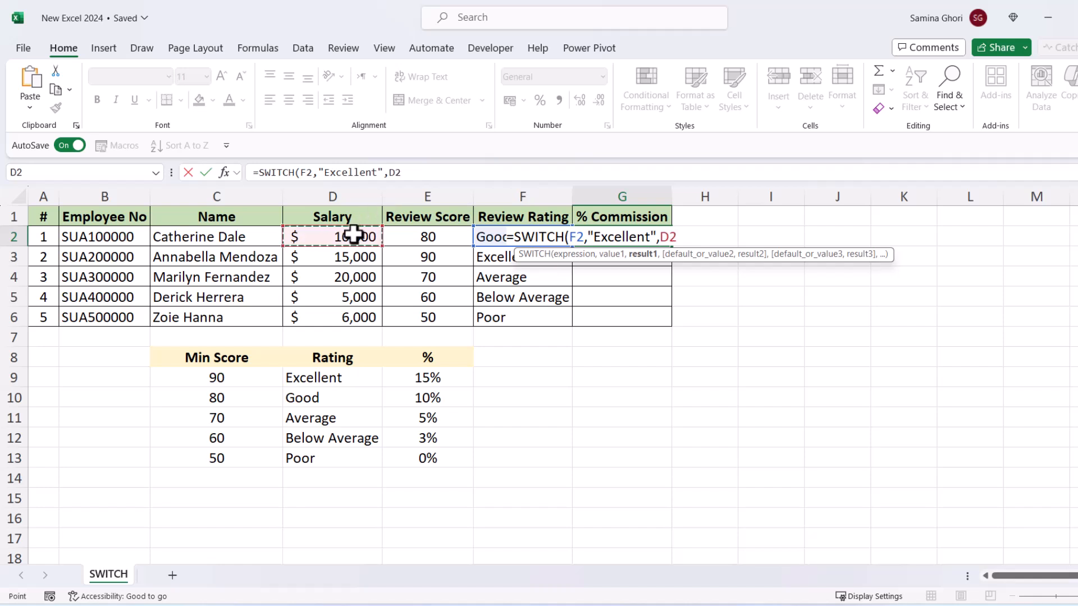
text(*)
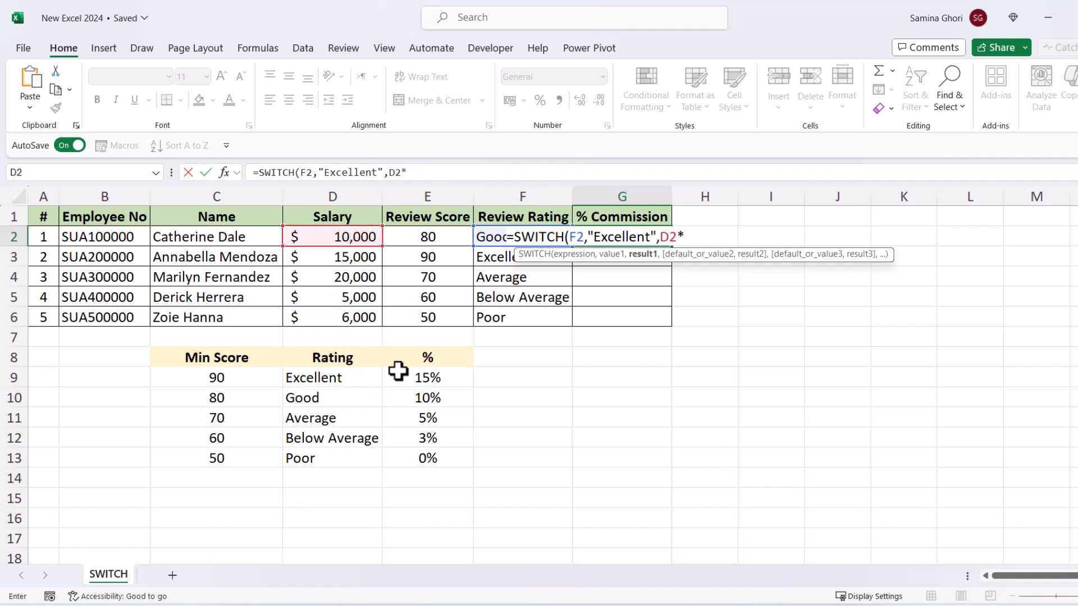
click(438, 374)
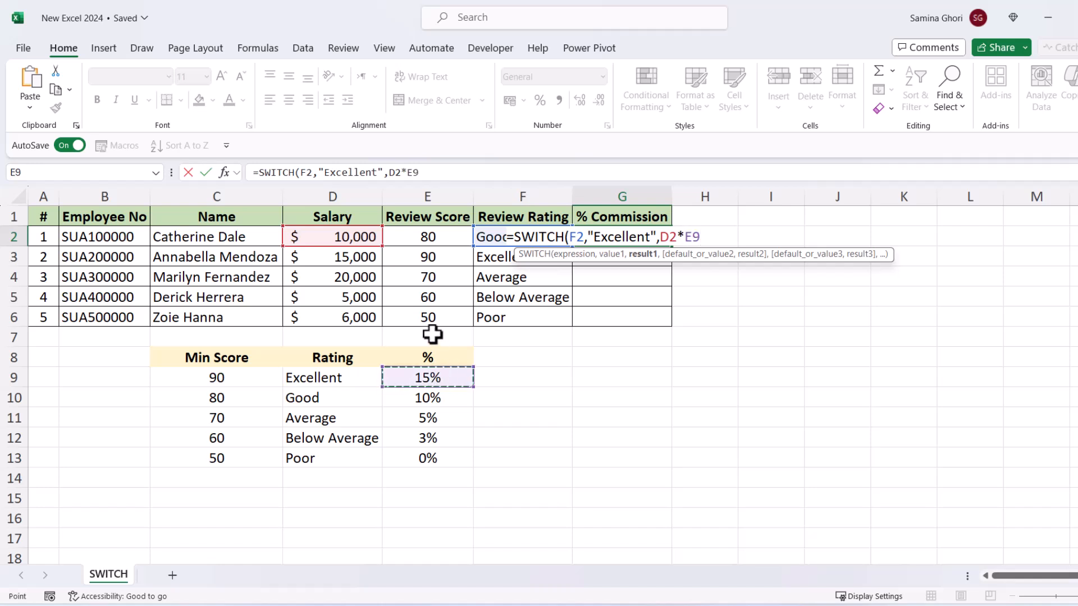
click(412, 173)
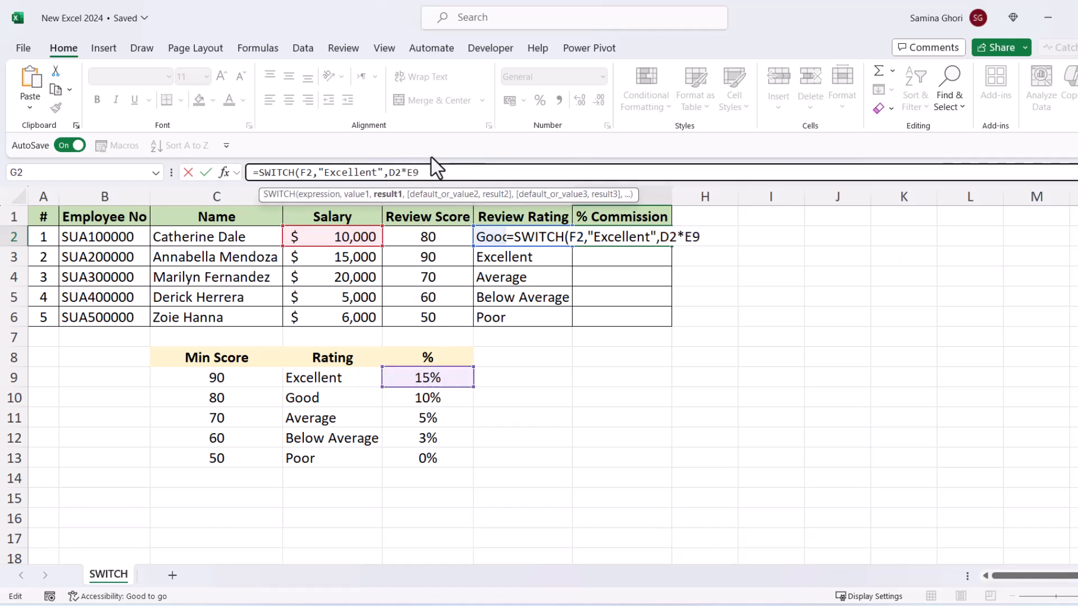
text($9)
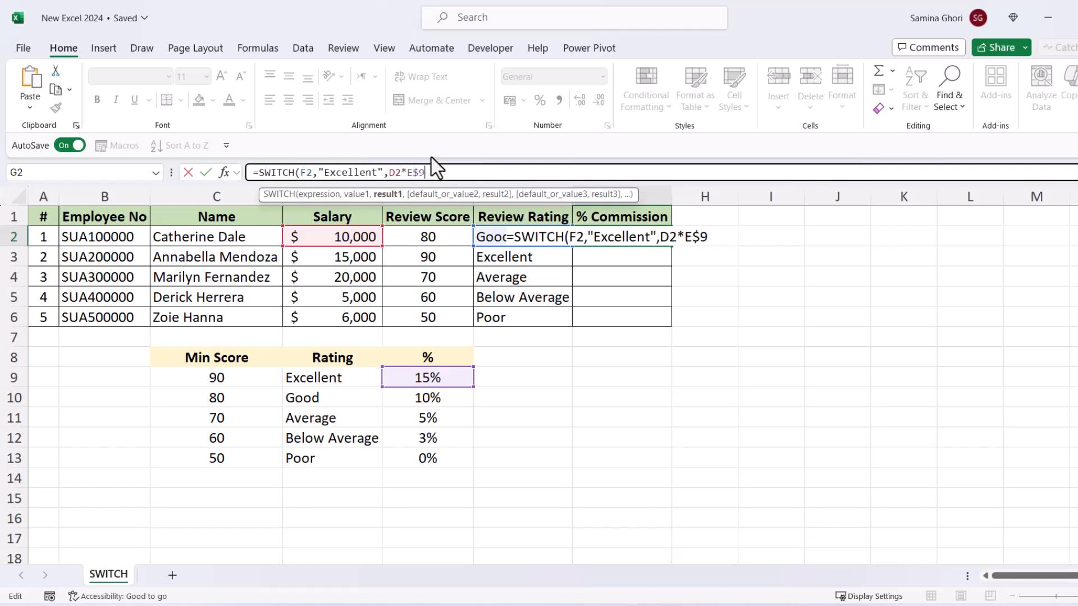
text())
key(ctrl+Return)
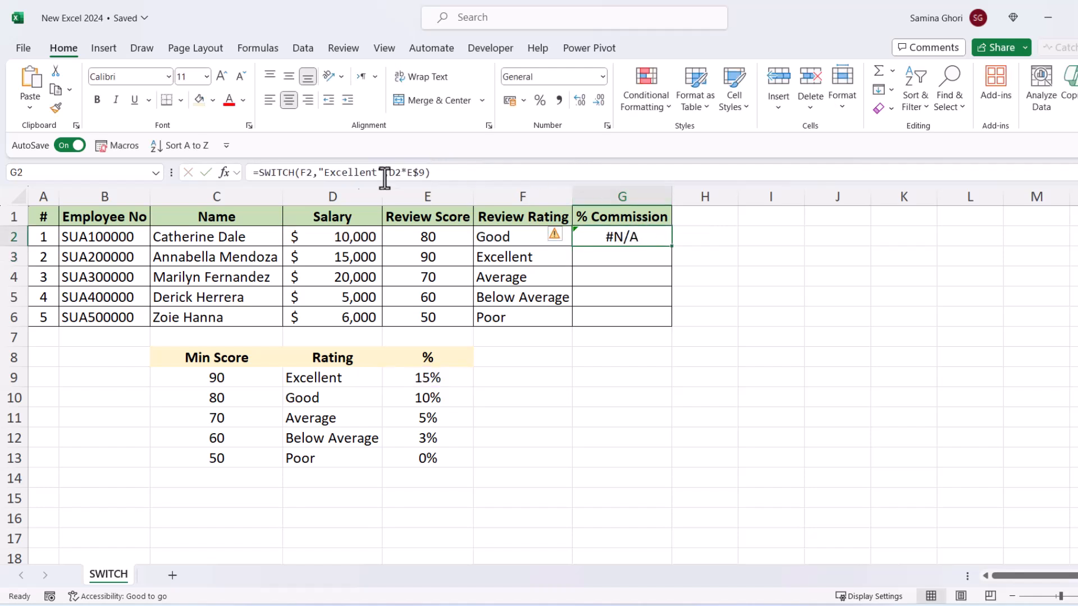
drag(672, 245, 663, 276)
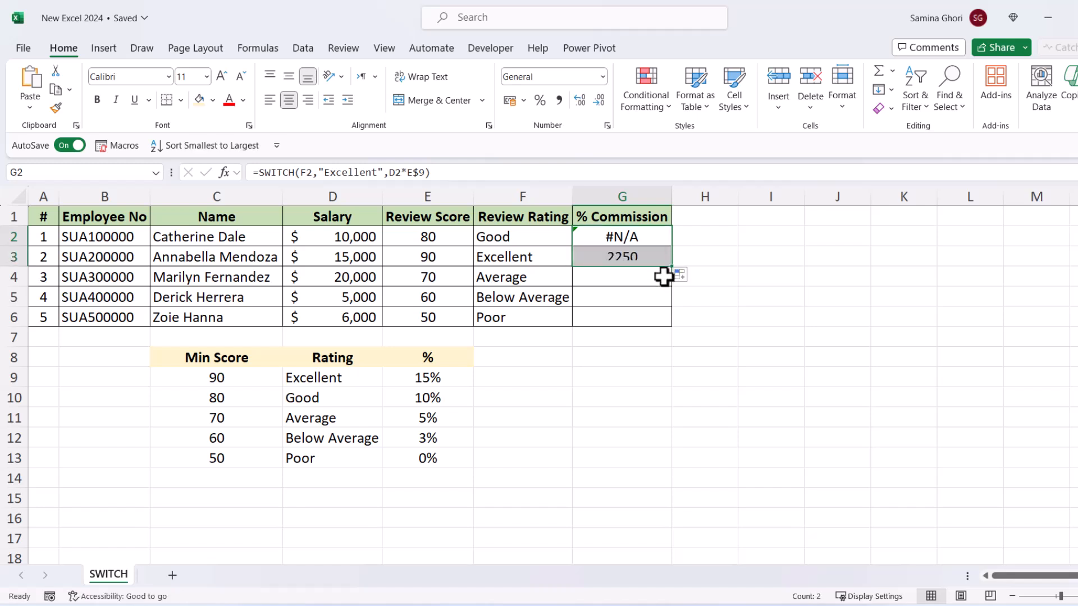
click(632, 256)
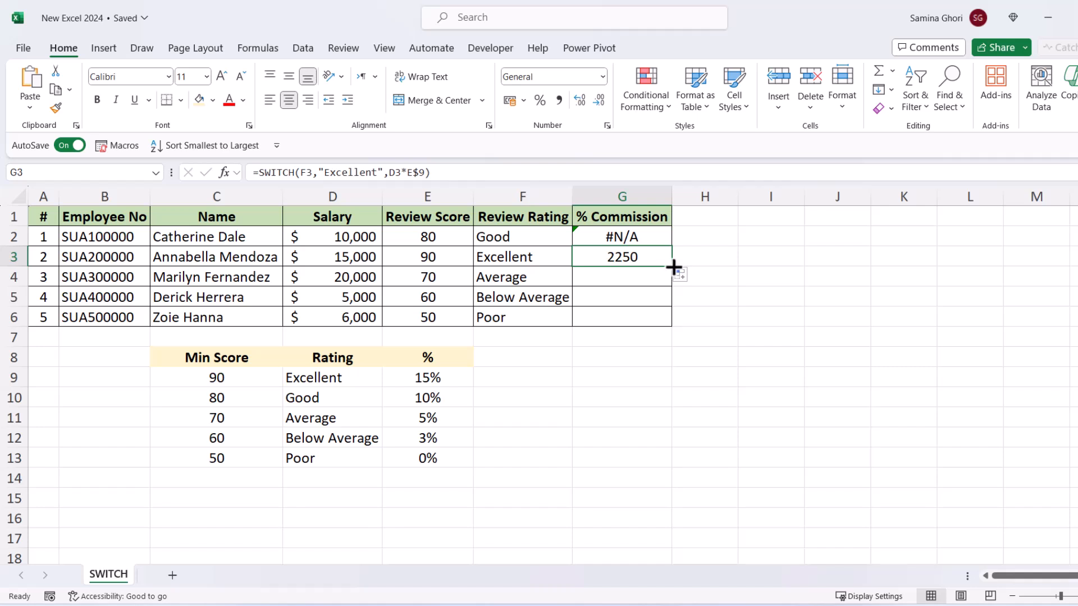
Step: Extend the SWITCH formula in G2 with the value "Good" and the result D2*E$10
click(624, 235)
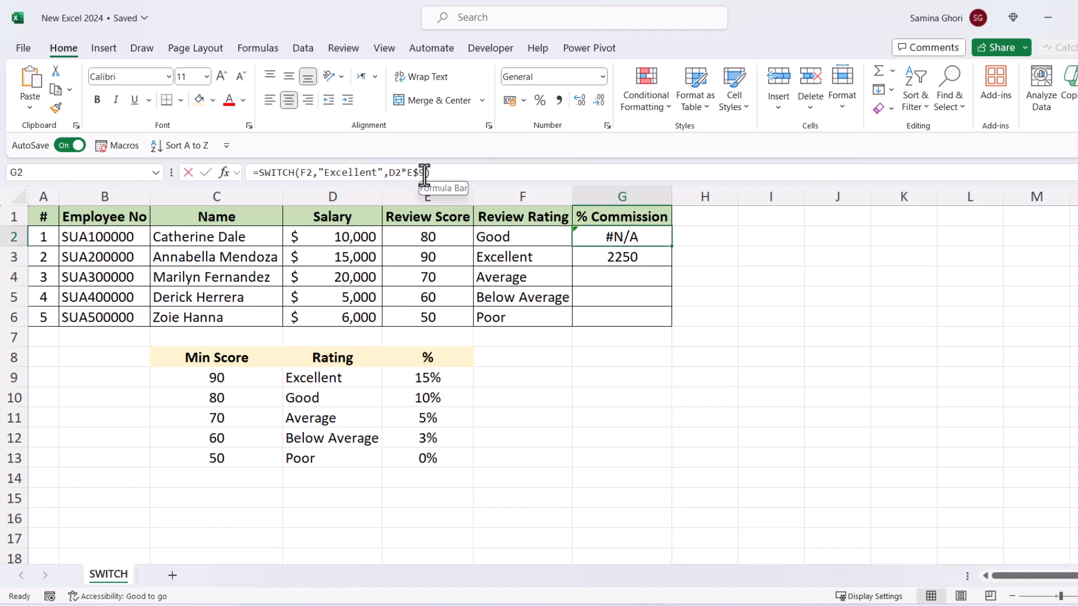
click(420, 172)
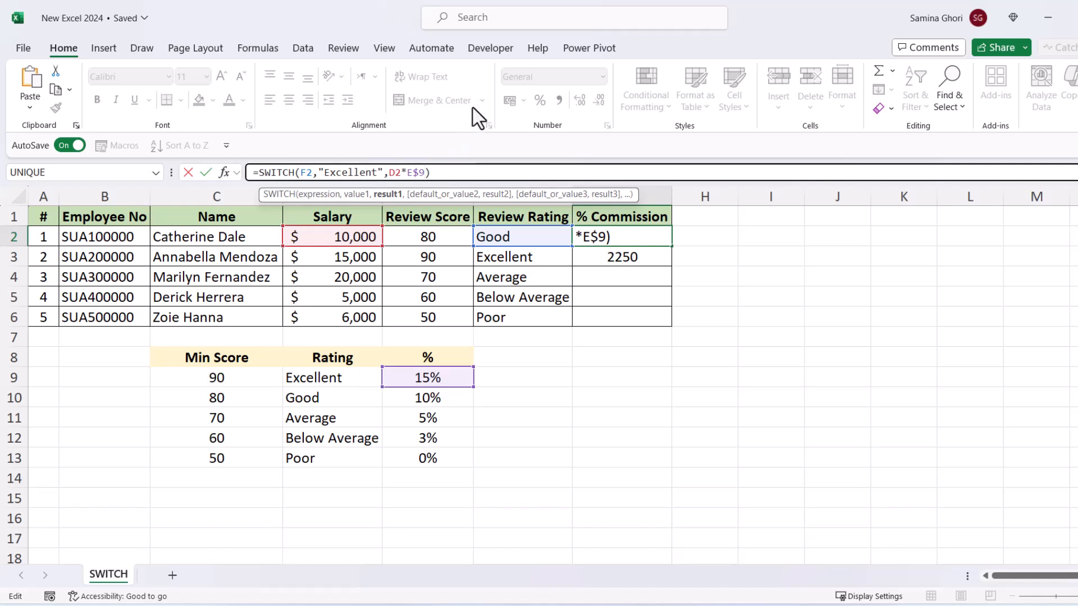
text(,)
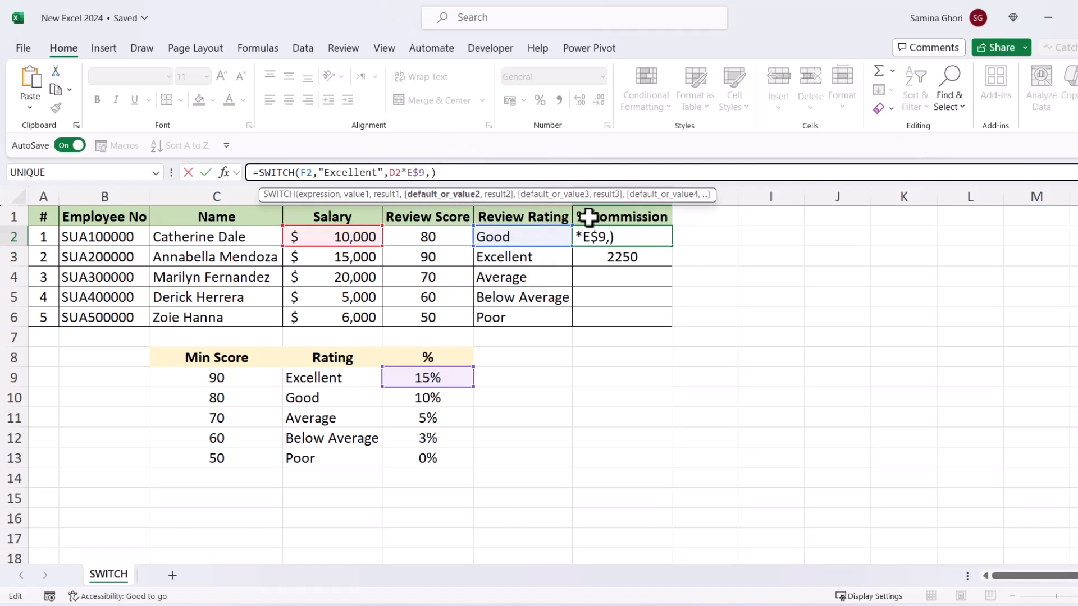
text("Good",)
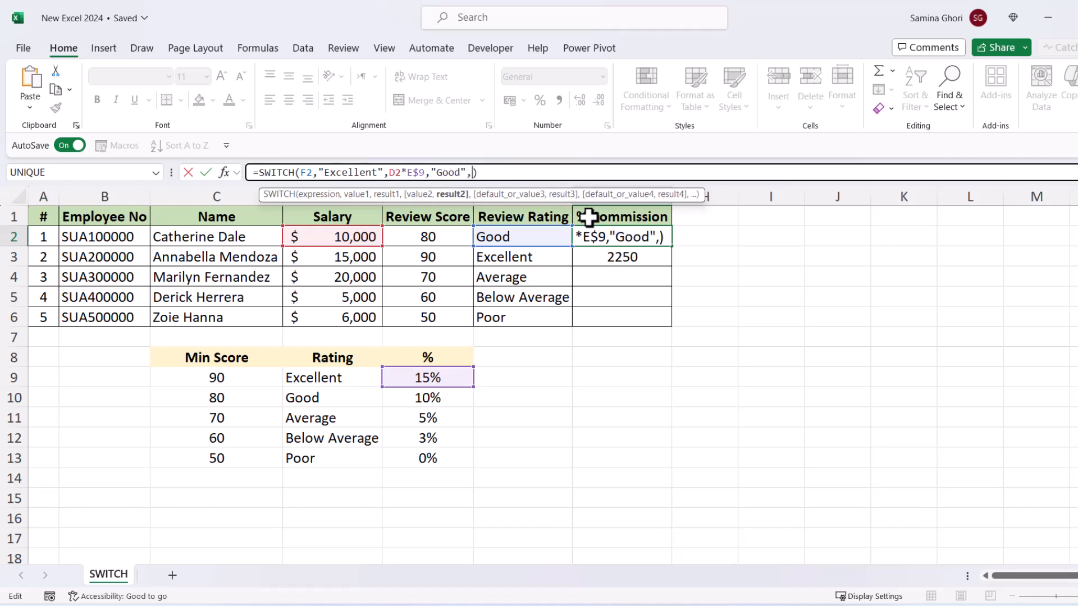
click(342, 236)
text(*)
click(455, 398)
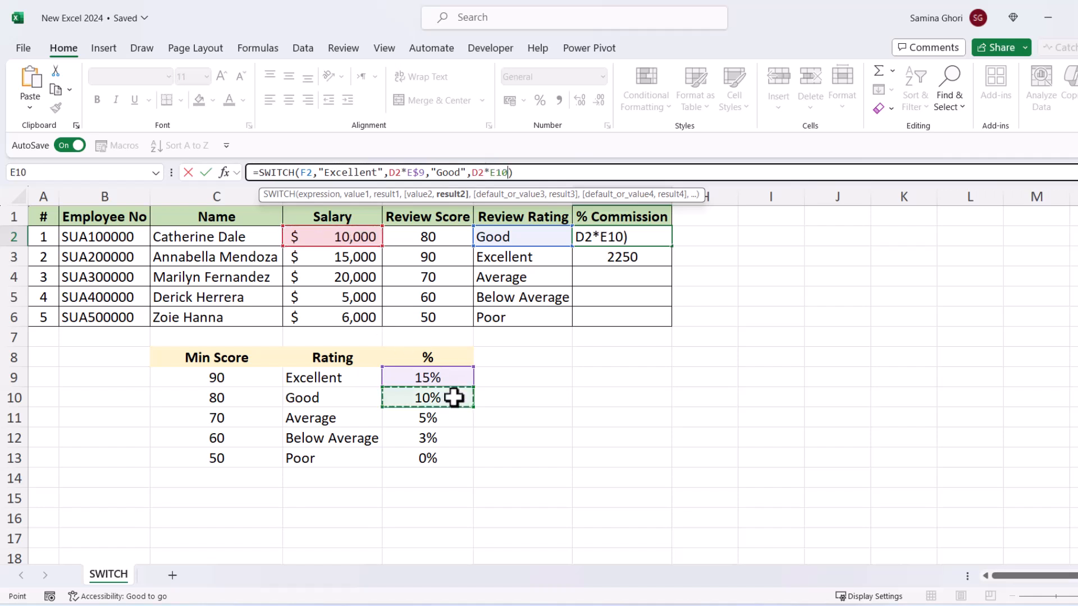
click(498, 171)
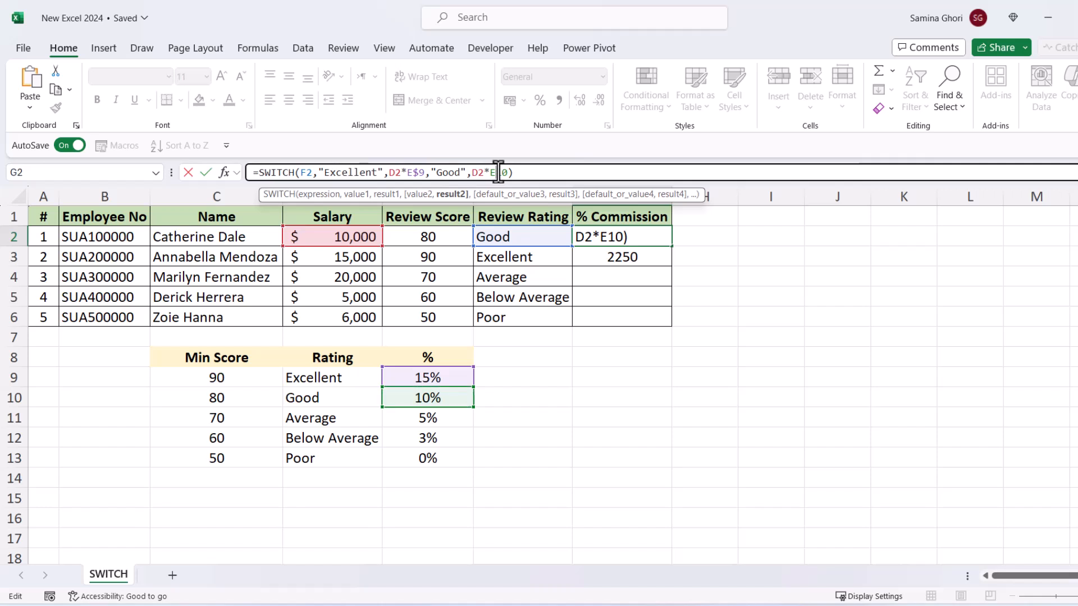
text($)
Step: Extend the SWITCH formula in G2 with the value "Average" and the result D2*E$11
click(513, 174)
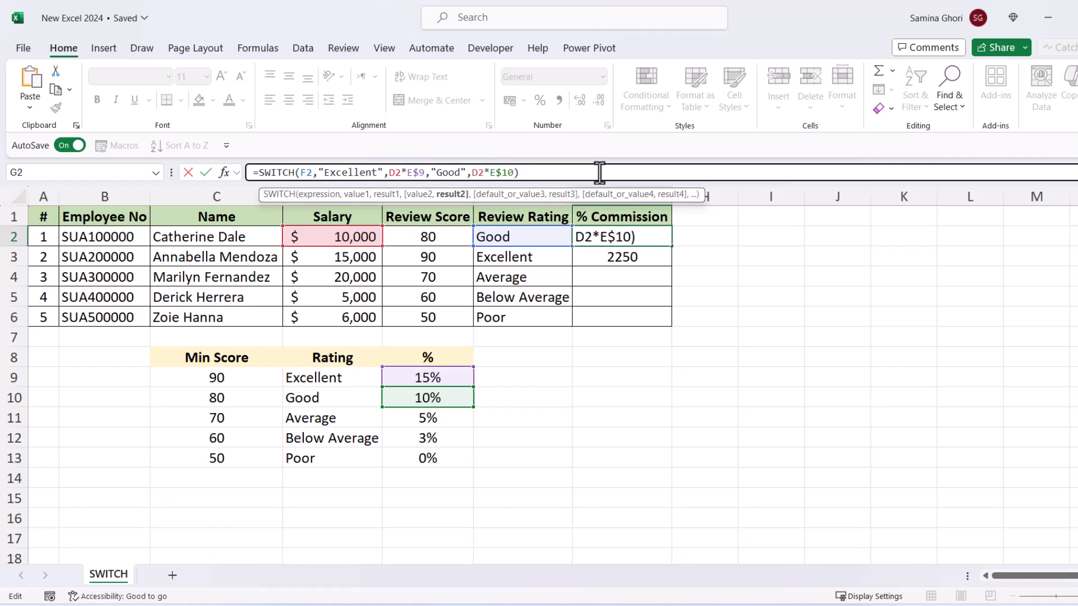
text(,)
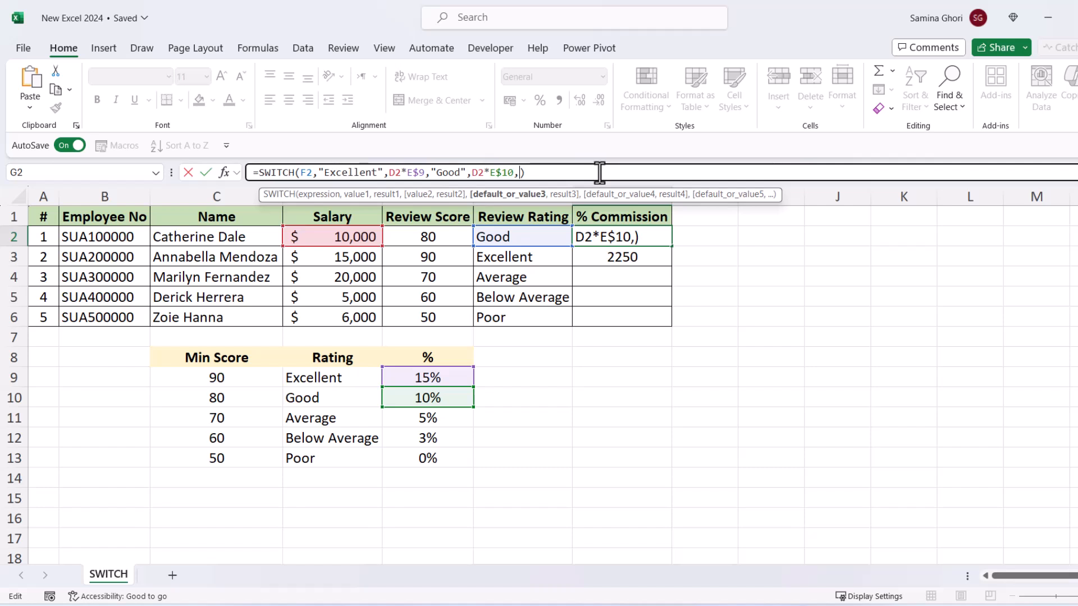
text("Average")
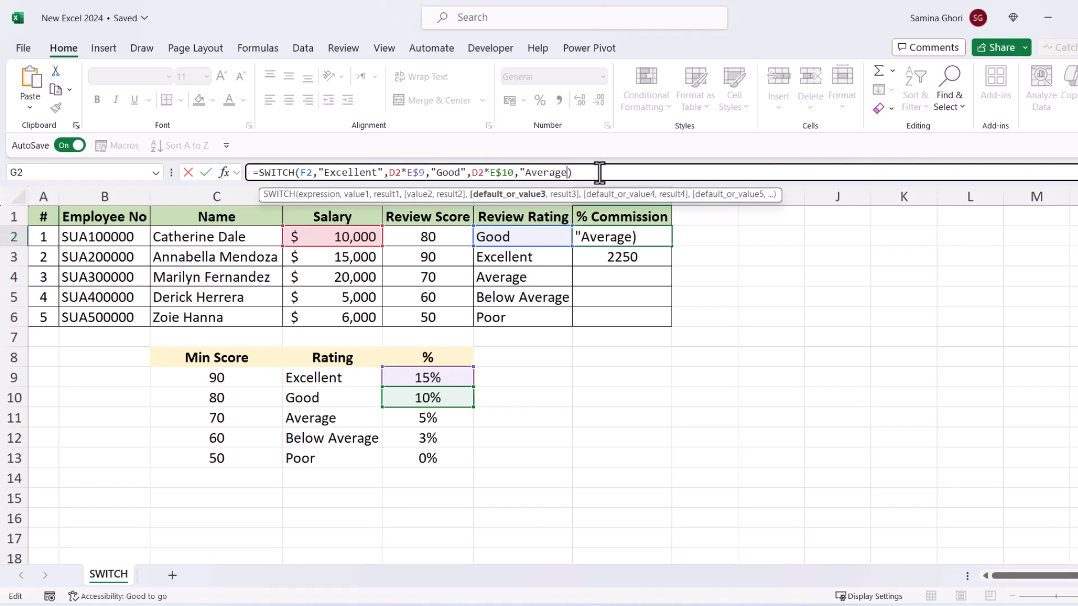
text(,)
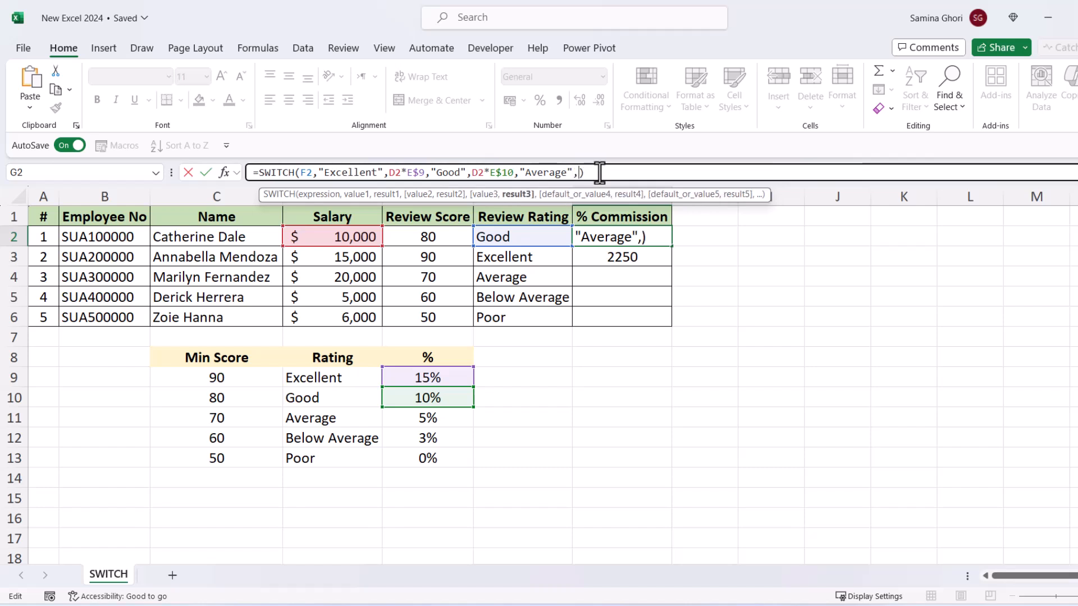
text(d2)
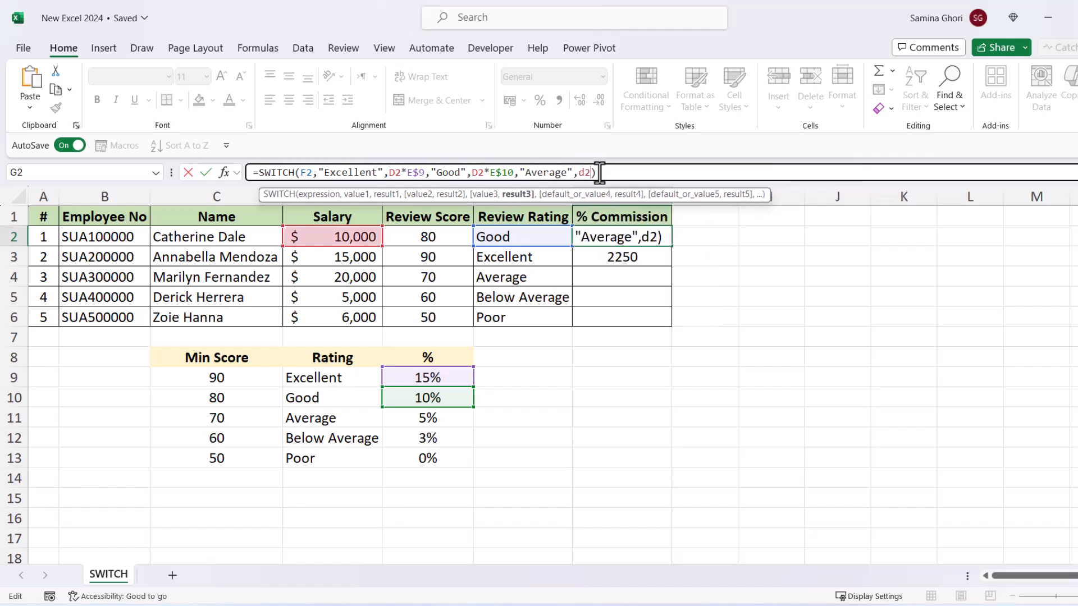
text(*)
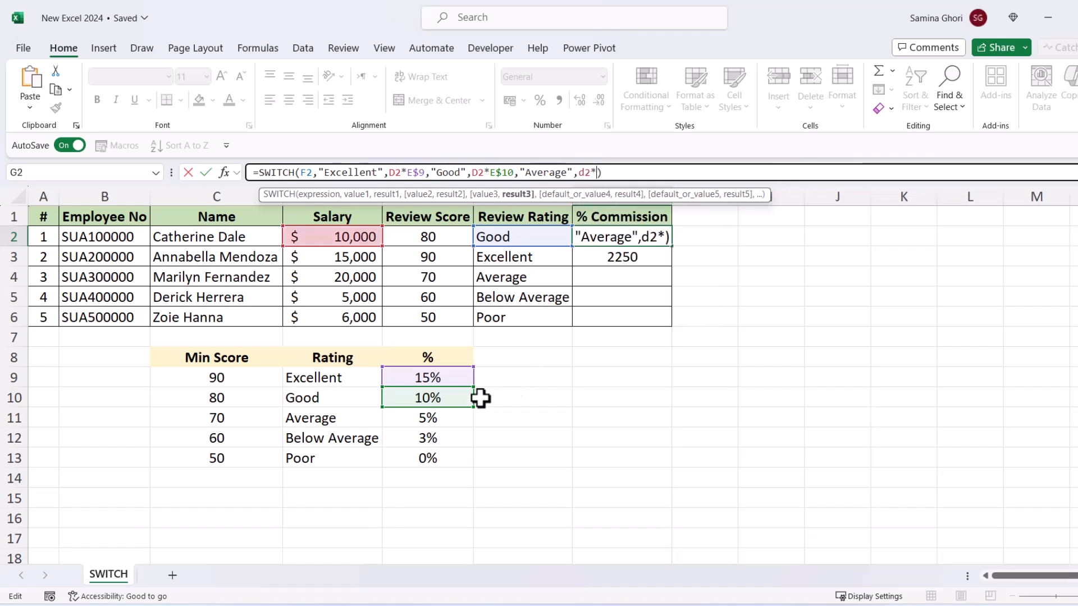
click(435, 415)
click(605, 172)
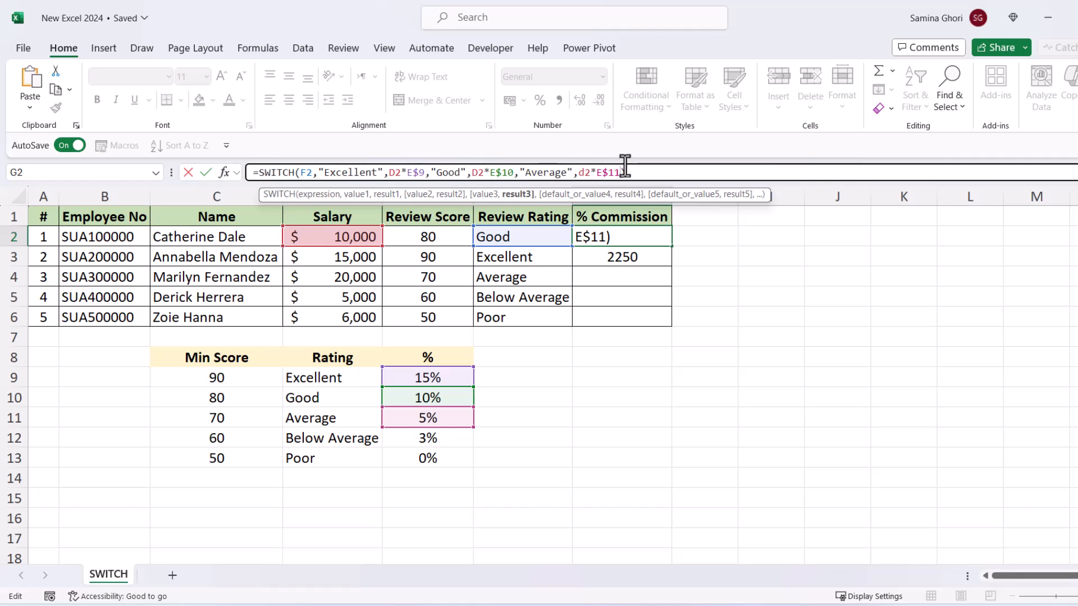
Step: Add the value "Below Average" with the result D2*E$12 and "Poor" with D2*E$13 to the G2 formula
text(,"Below Average",d2*E$12)
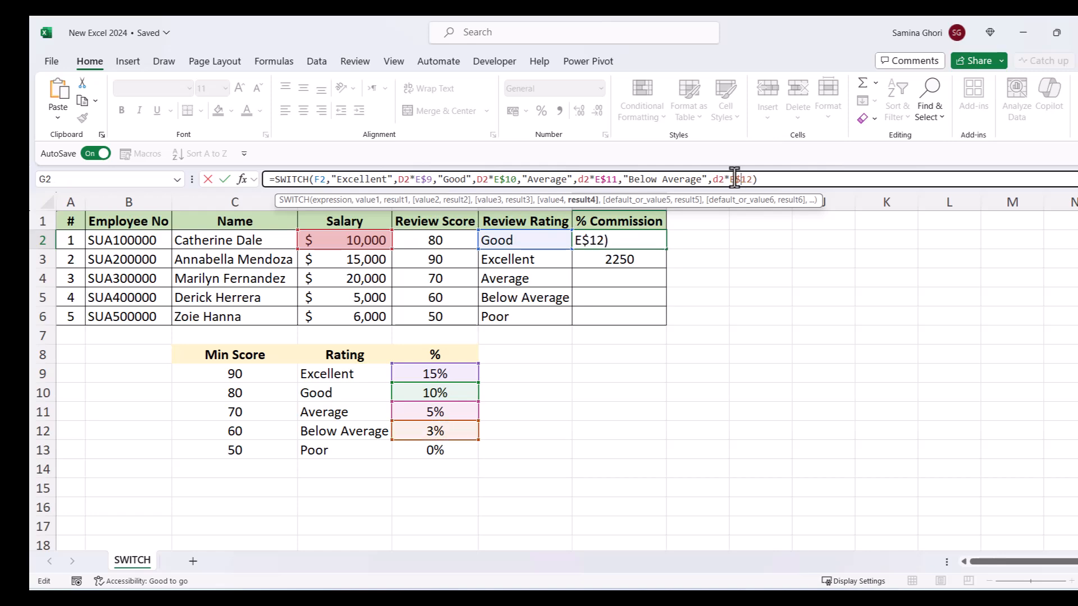
text(,"Poor",d2*)
click(441, 449)
click(819, 179)
text($13)
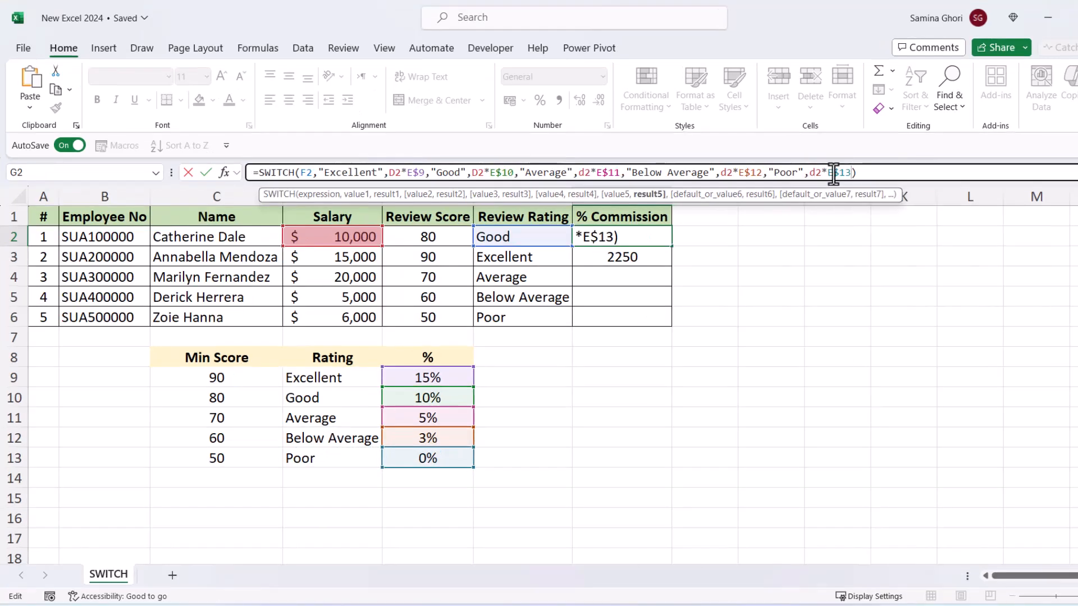
Step: Copy the completed SWITCH formula from G2 down to G6 and check the commission for the "Poor" rating
key(ctrl+Return)
drag(674, 250, 675, 327)
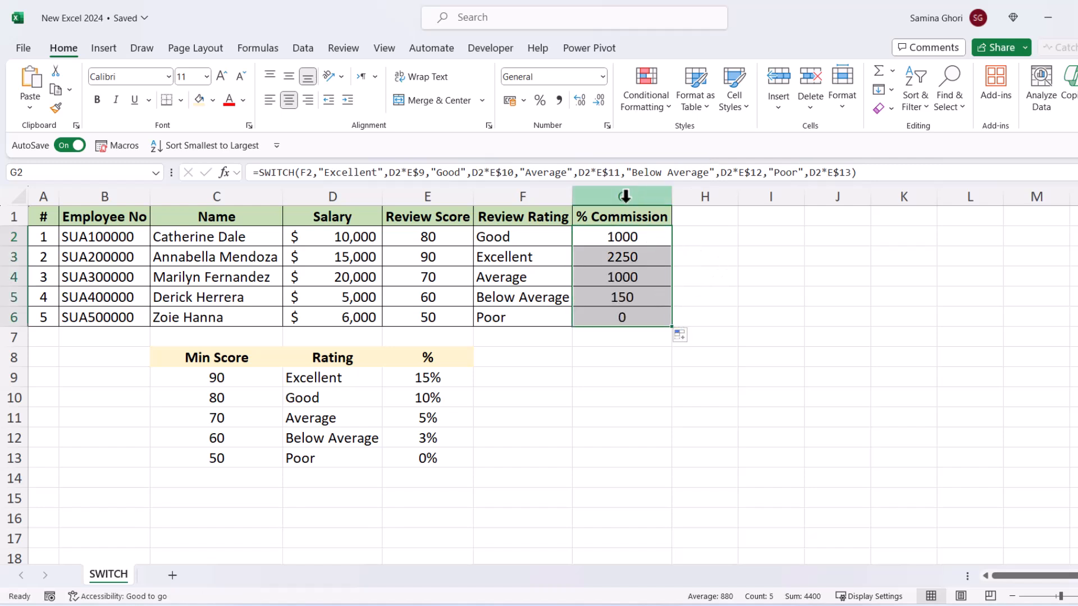
click(493, 314)
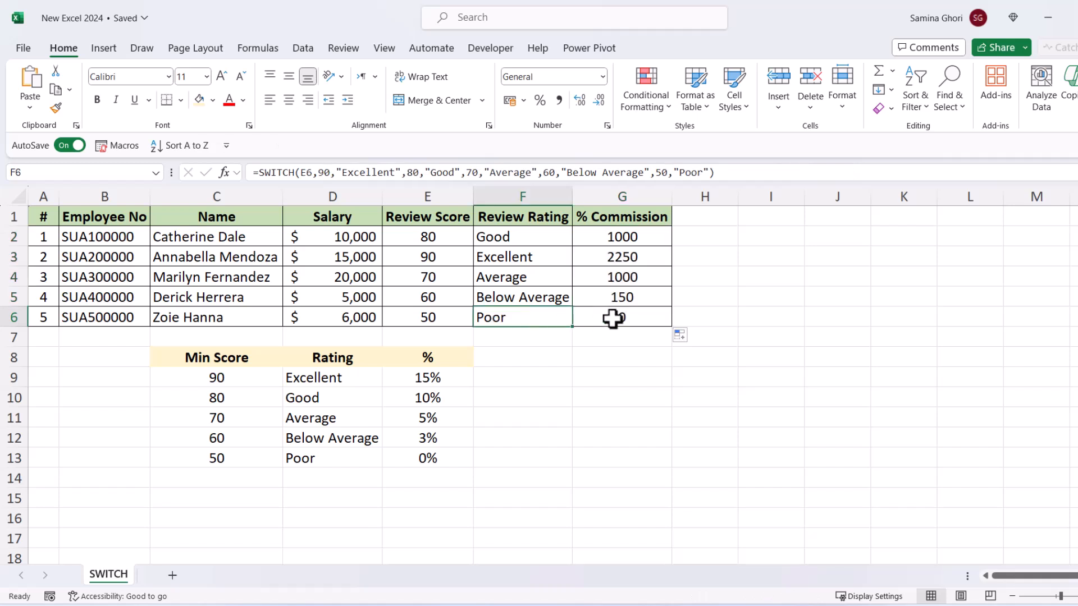
click(620, 315)
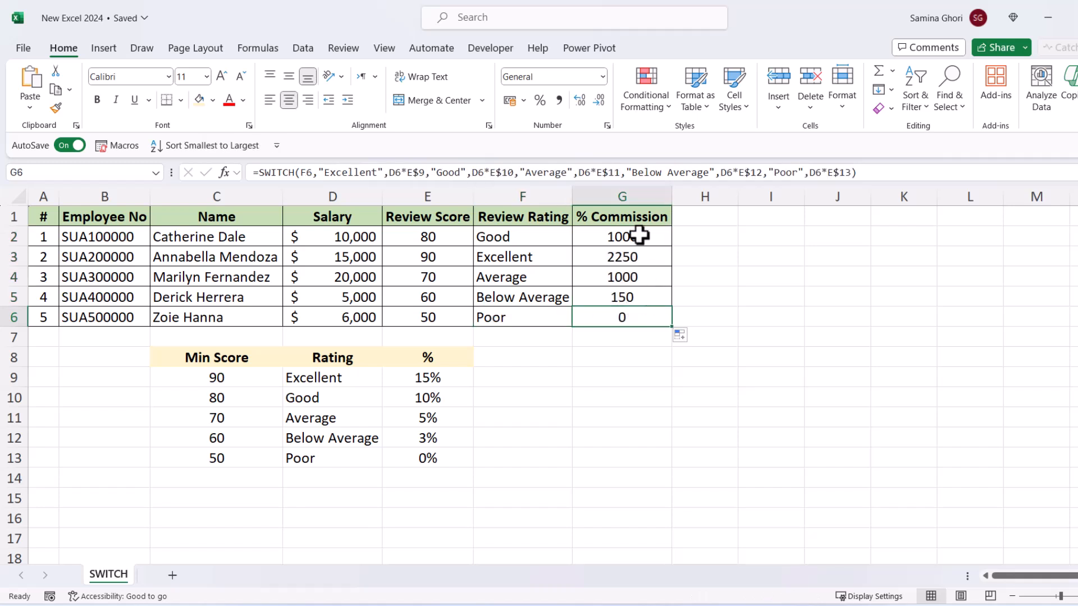
drag(639, 236, 657, 305)
click(627, 337)
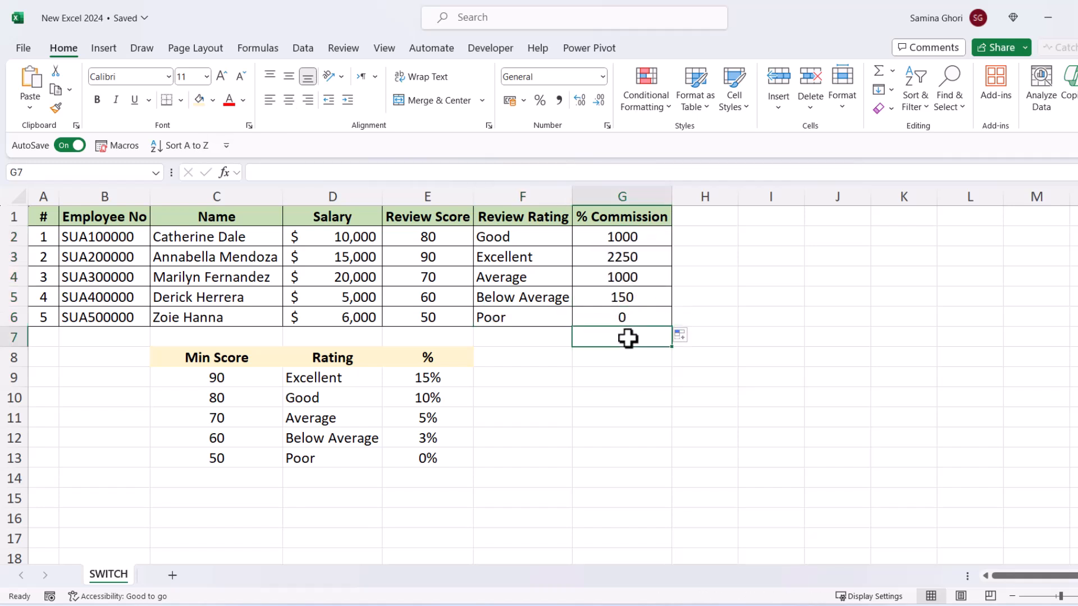
click(623, 358)
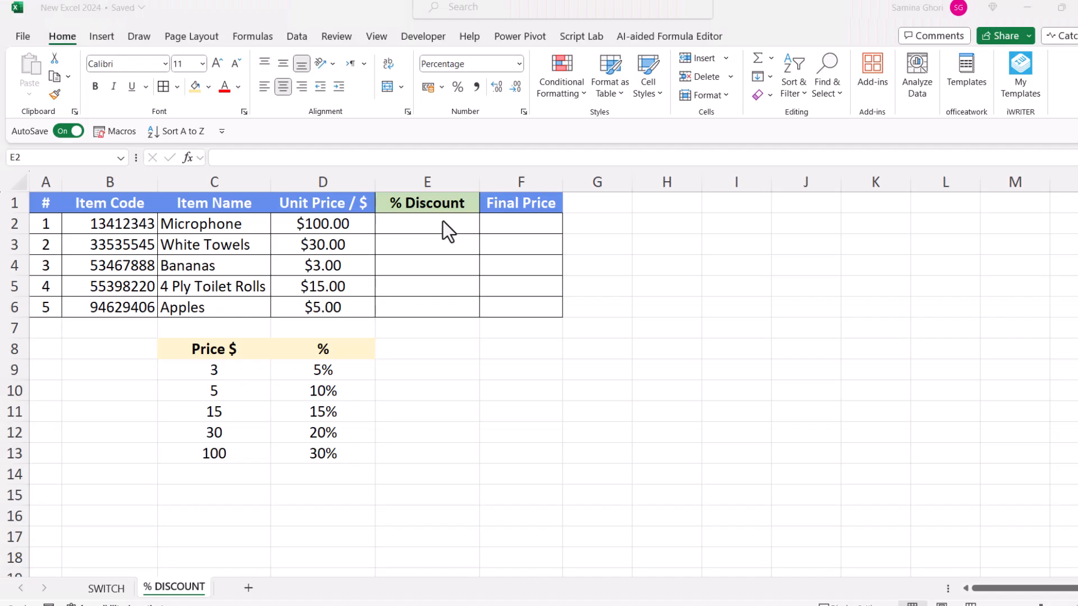
Step: On the % DISCOUNT sheet, start a SWITCH formula in E2 under % Discount with unit price D2 as the expression
click(443, 222)
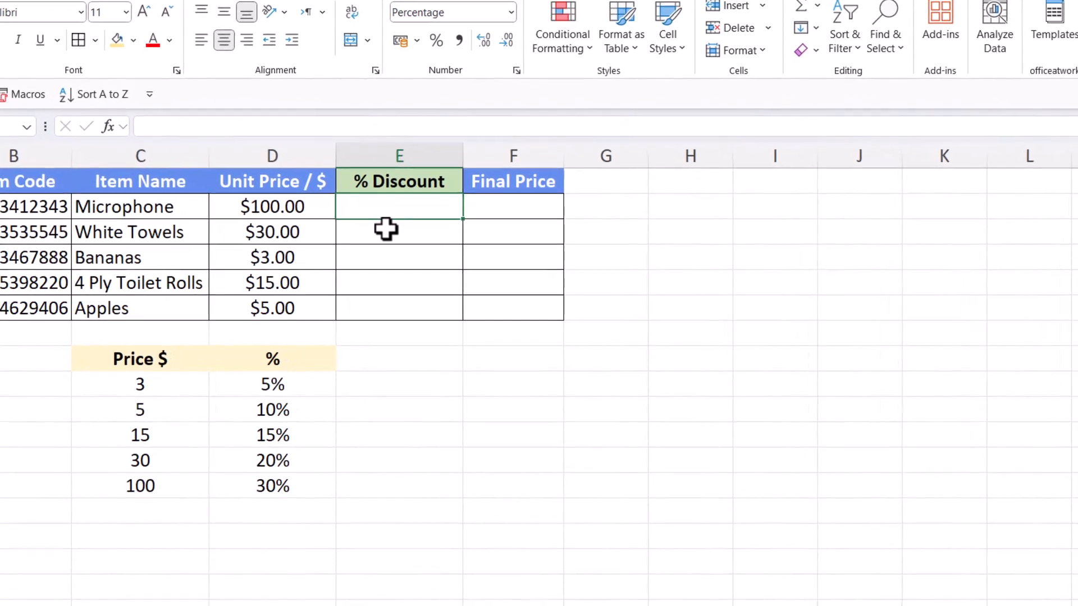
text(=sw)
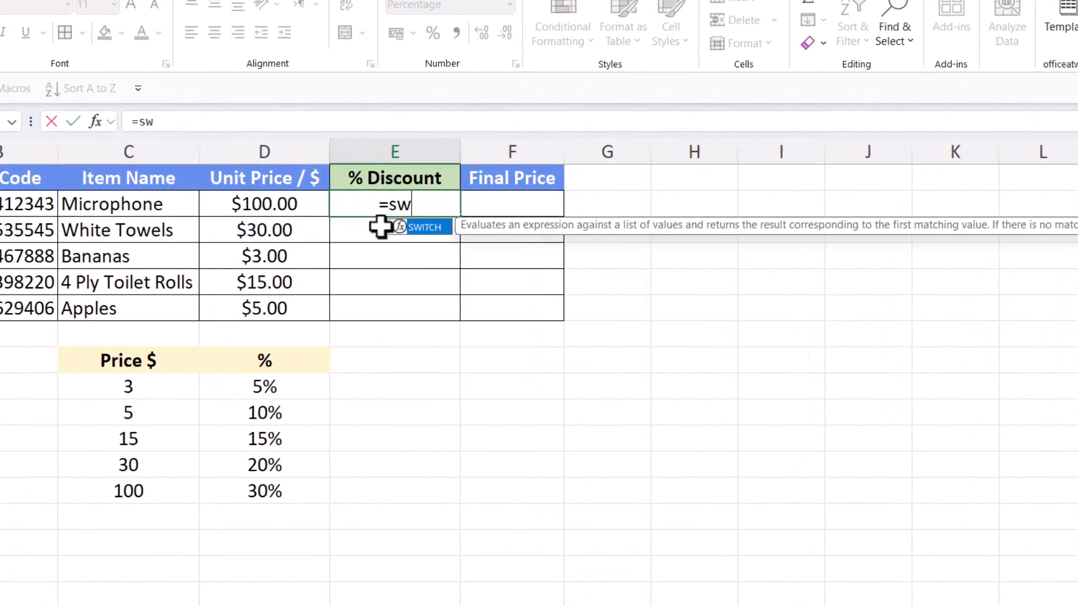
text(itch)
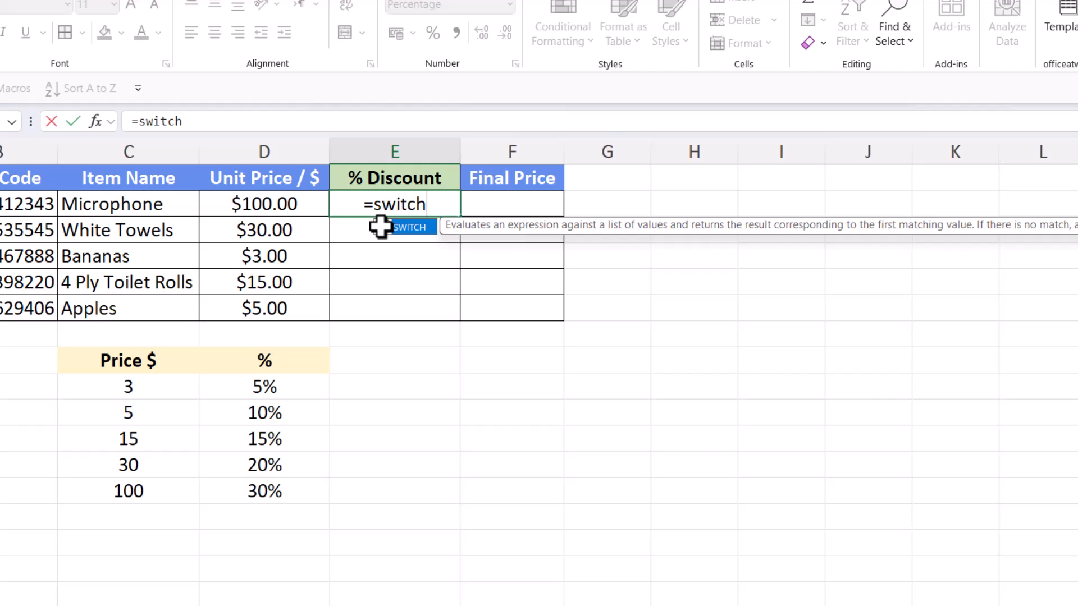
key(Tab)
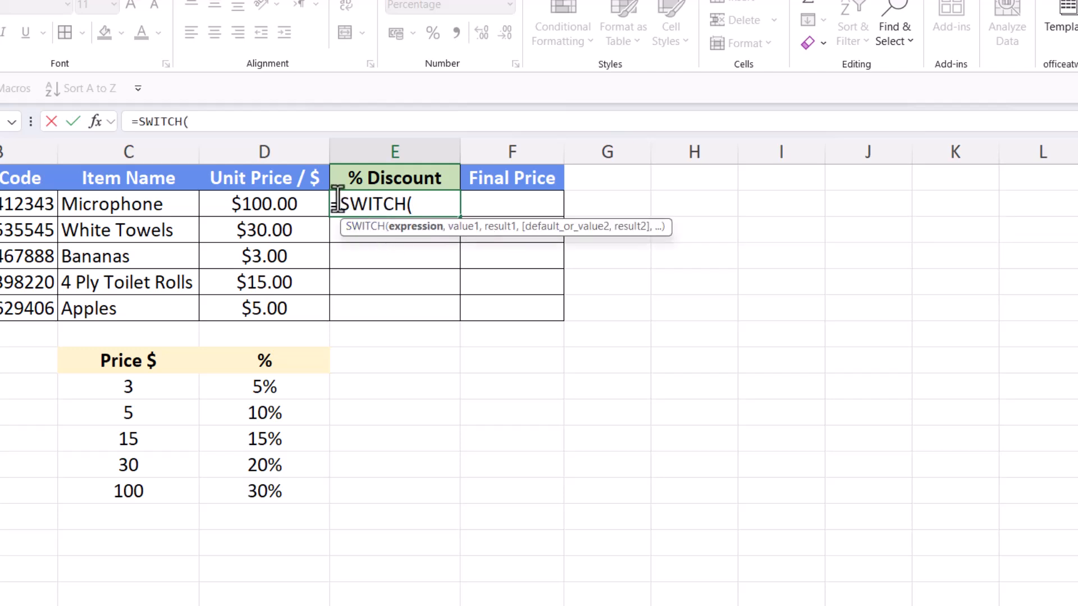
click(302, 204)
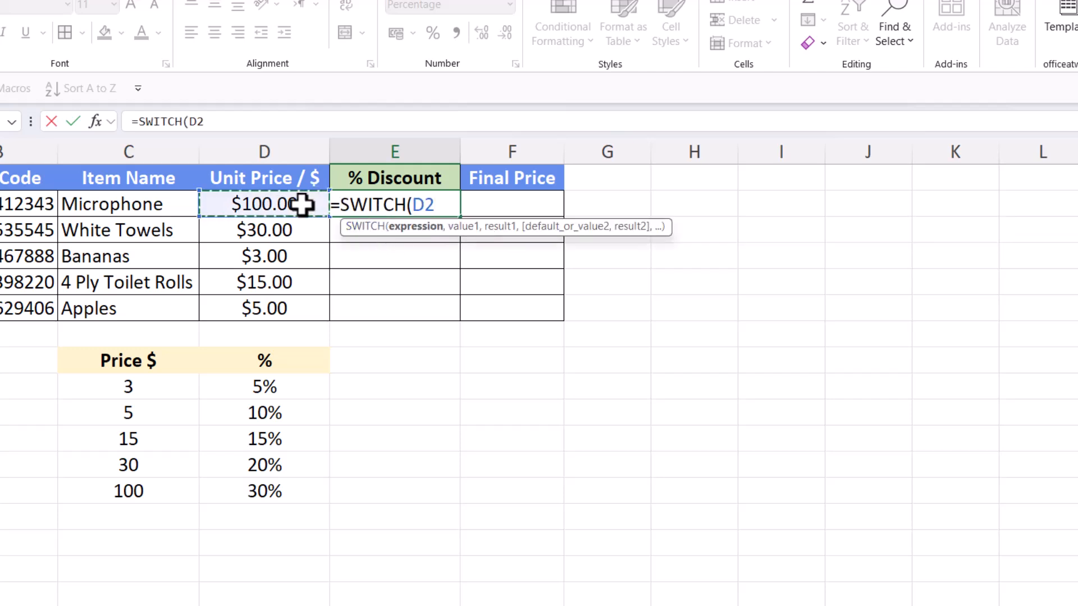
text(,)
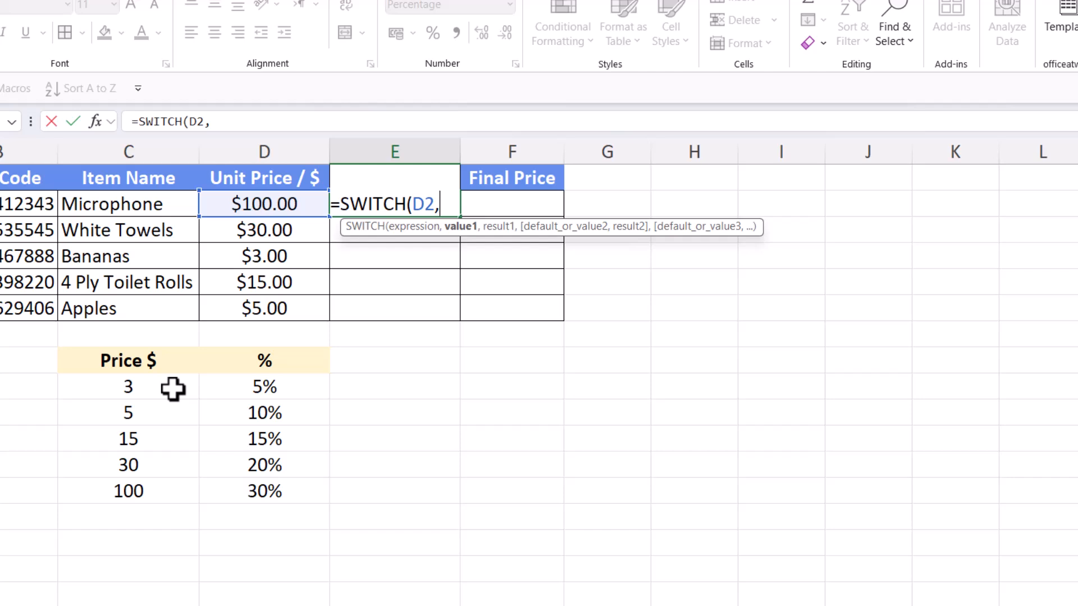
Step: Add the value 3 with the absolute result $D$9 and the value 5 with $D$10 to the E2 formula
text(3,)
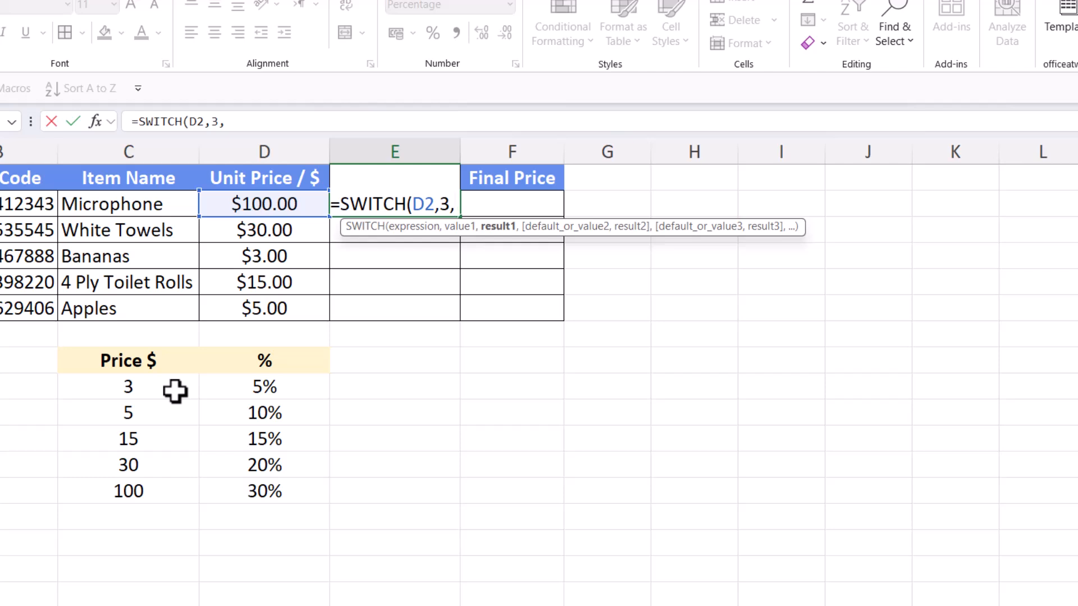
click(282, 389)
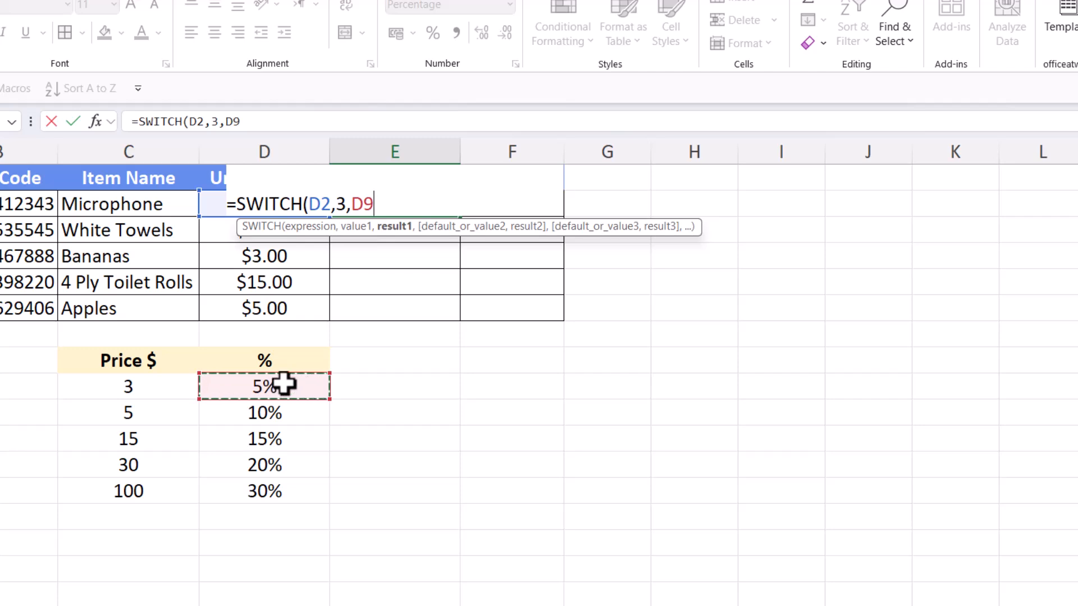
key(F4)
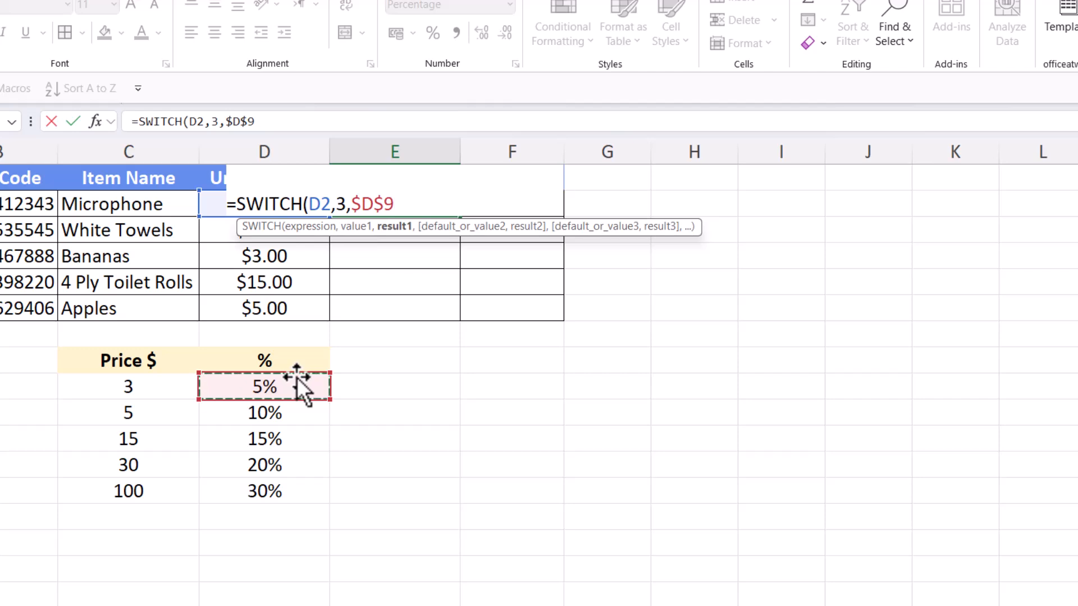
text(,)
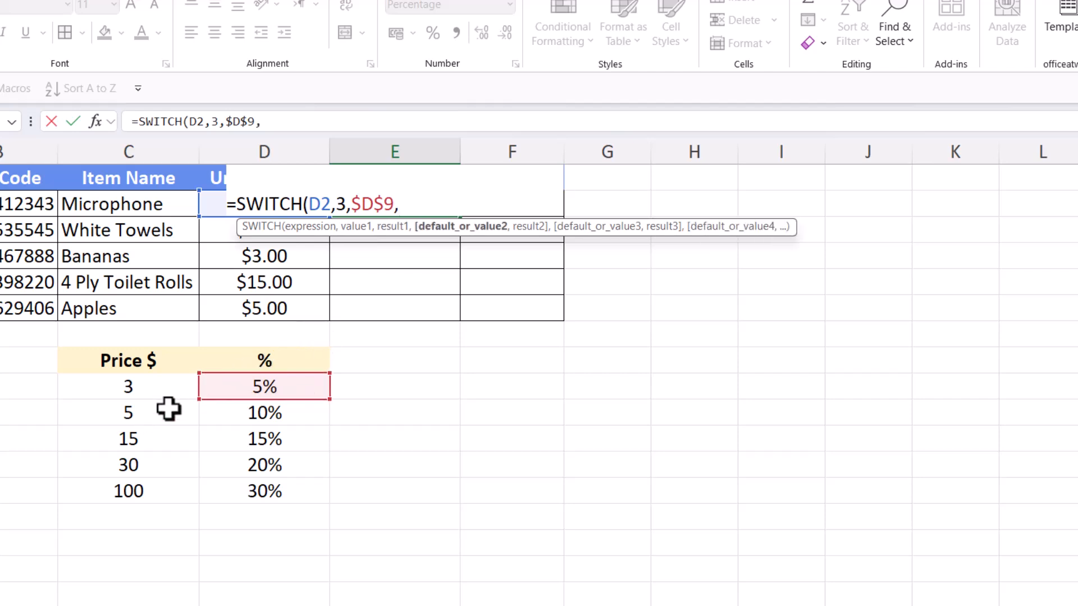
text(5)
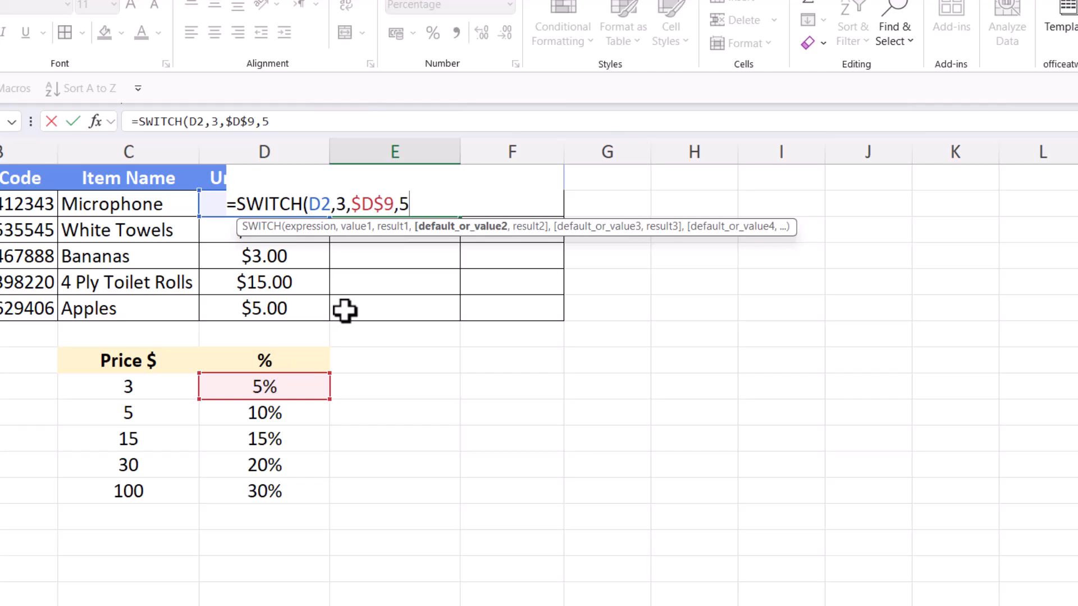
text(,)
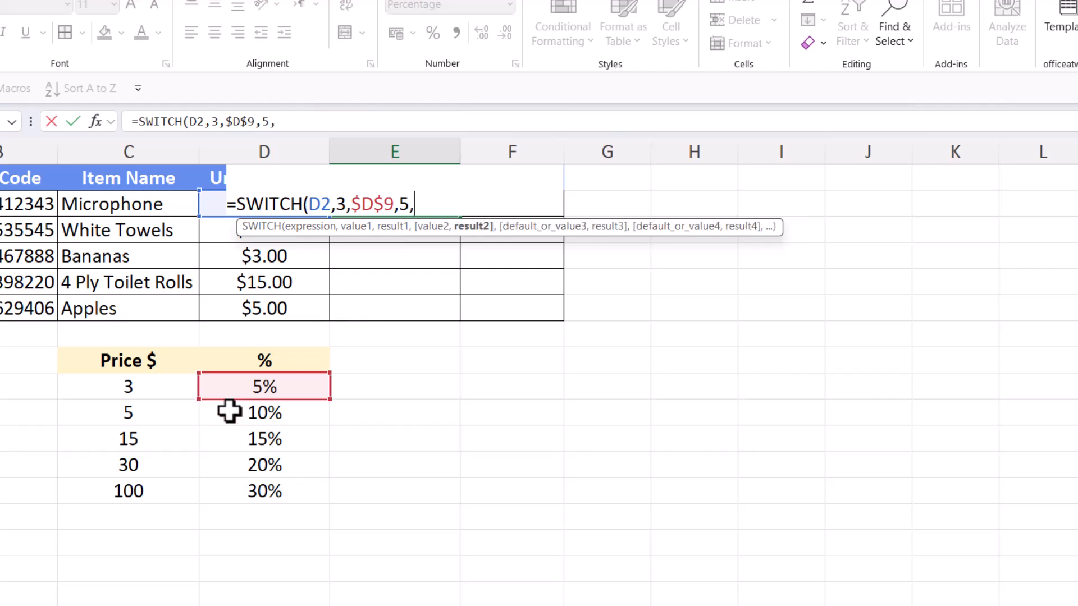
click(261, 416)
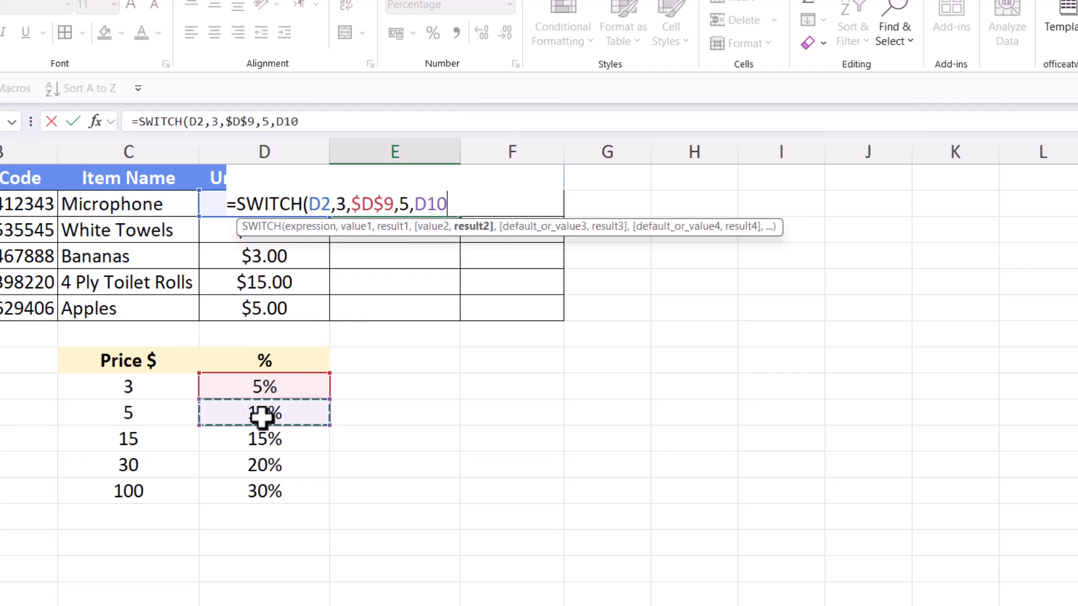
key(F4)
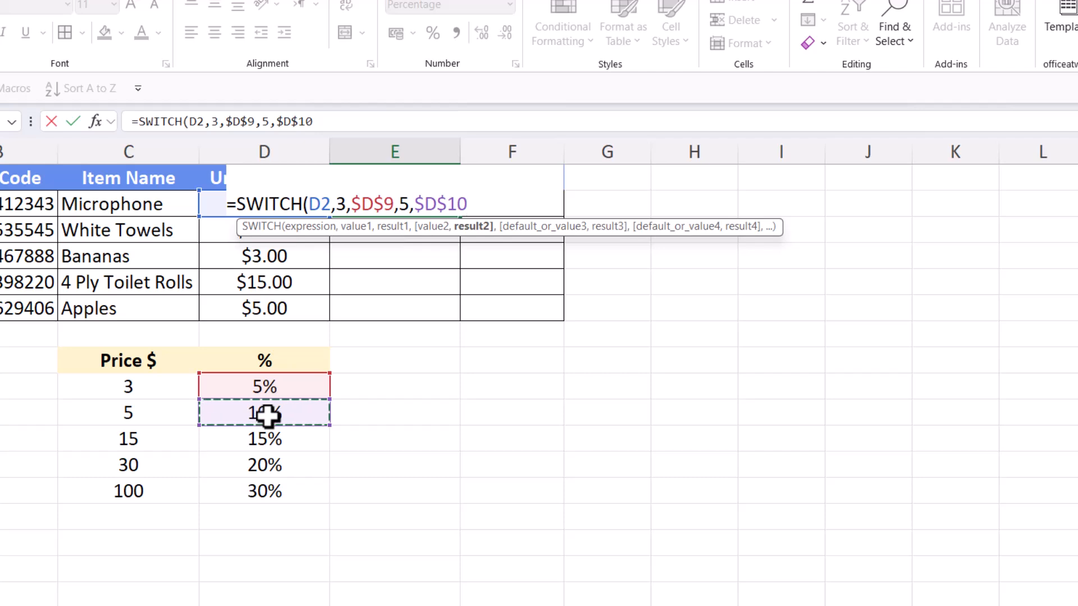
Step: Extend the SWITCH formula in E2 with the value 15 and the absolute result $D$11
text(,)
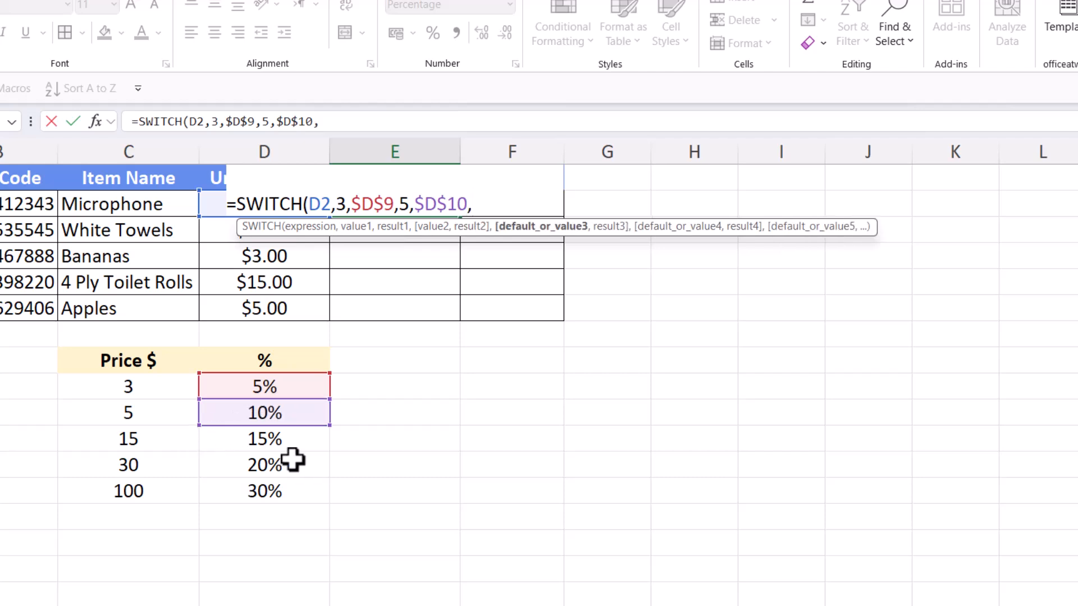
text(15,)
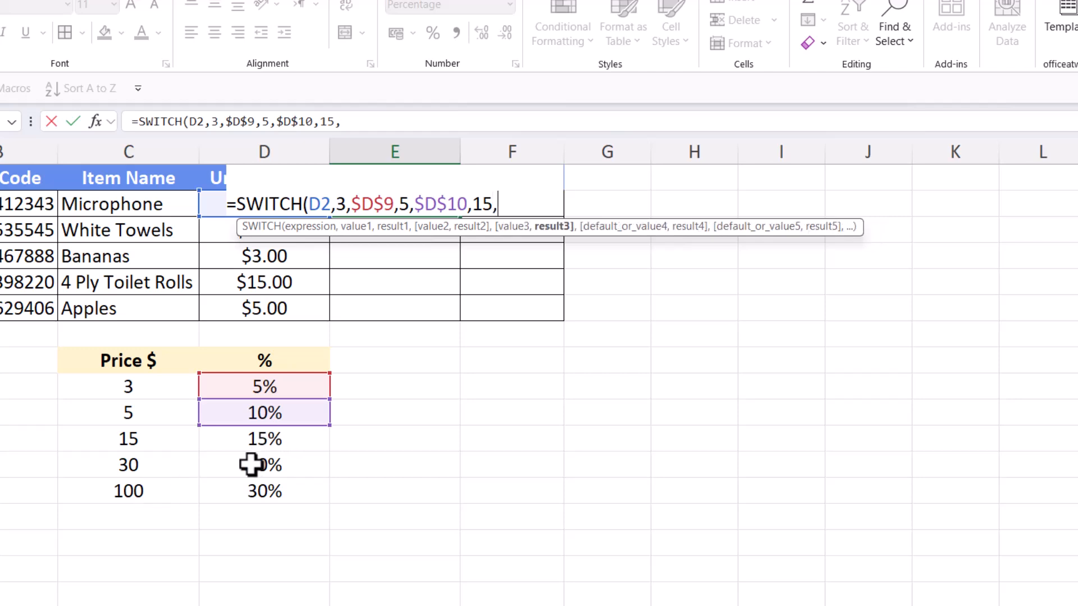
click(276, 443)
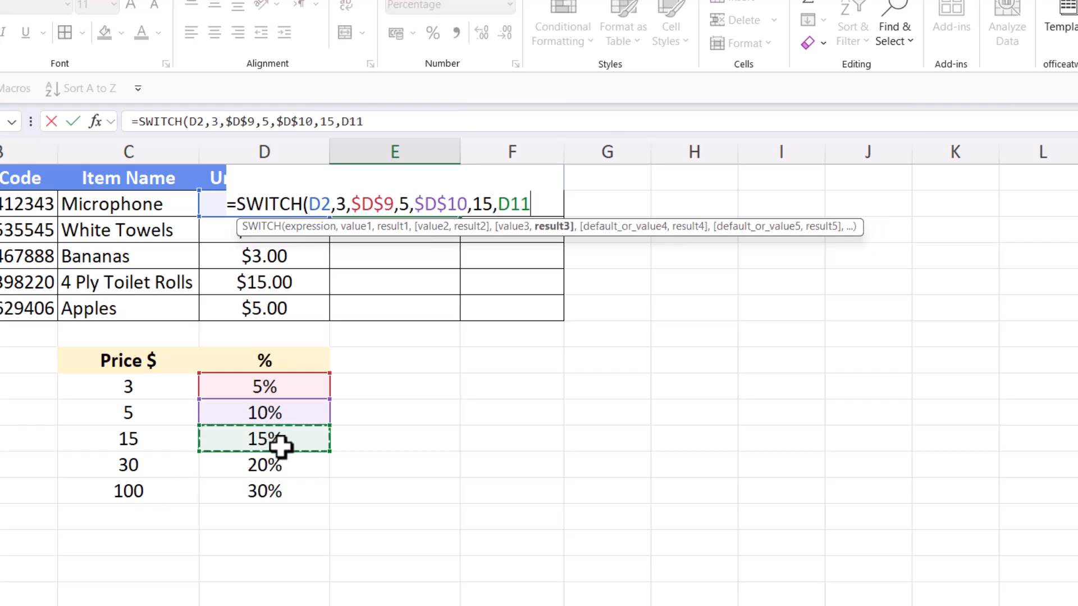
key(F4)
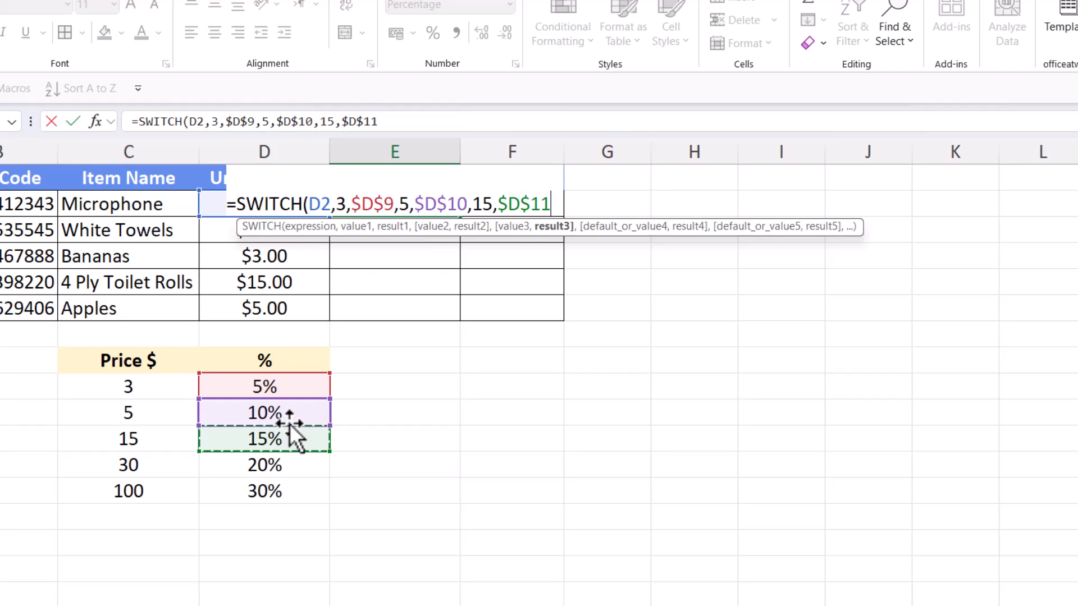
Step: Extend the SWITCH formula in E2 with the value 30 and the absolute result $D$12
text(,)
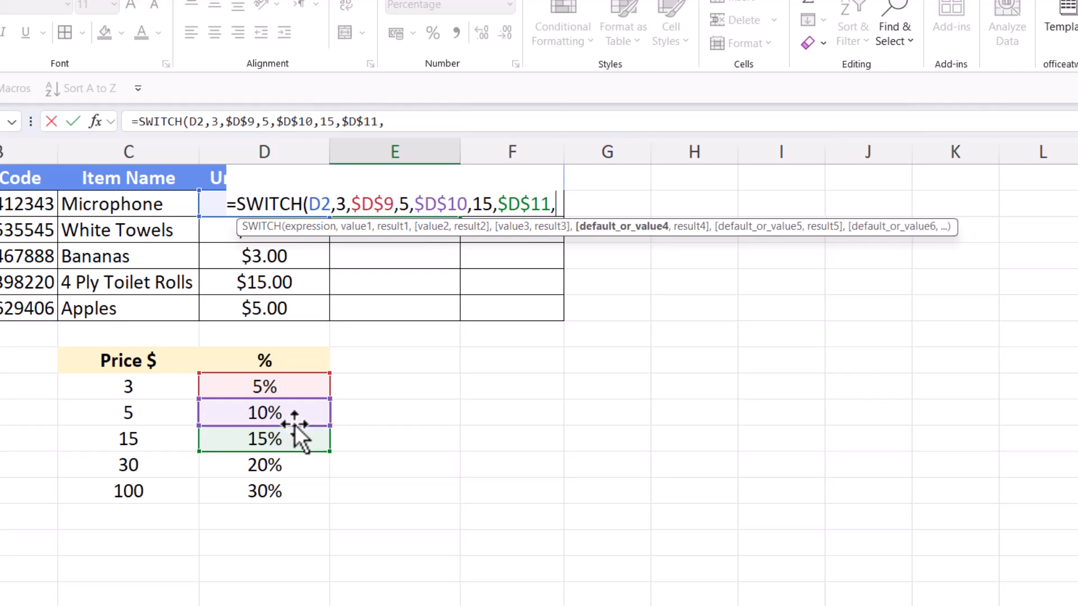
text(30)
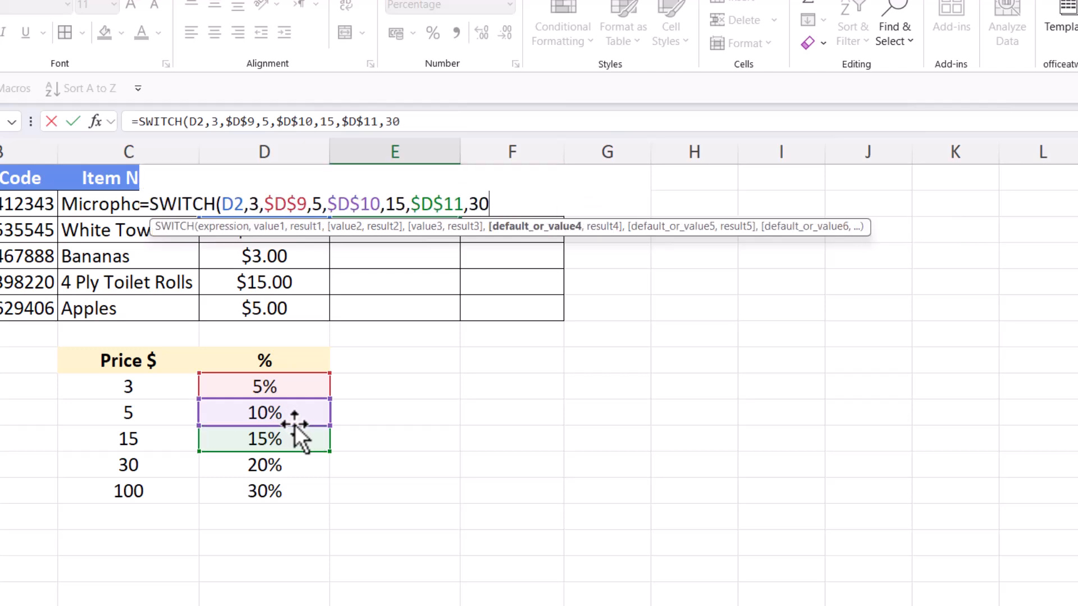
text(,)
click(282, 465)
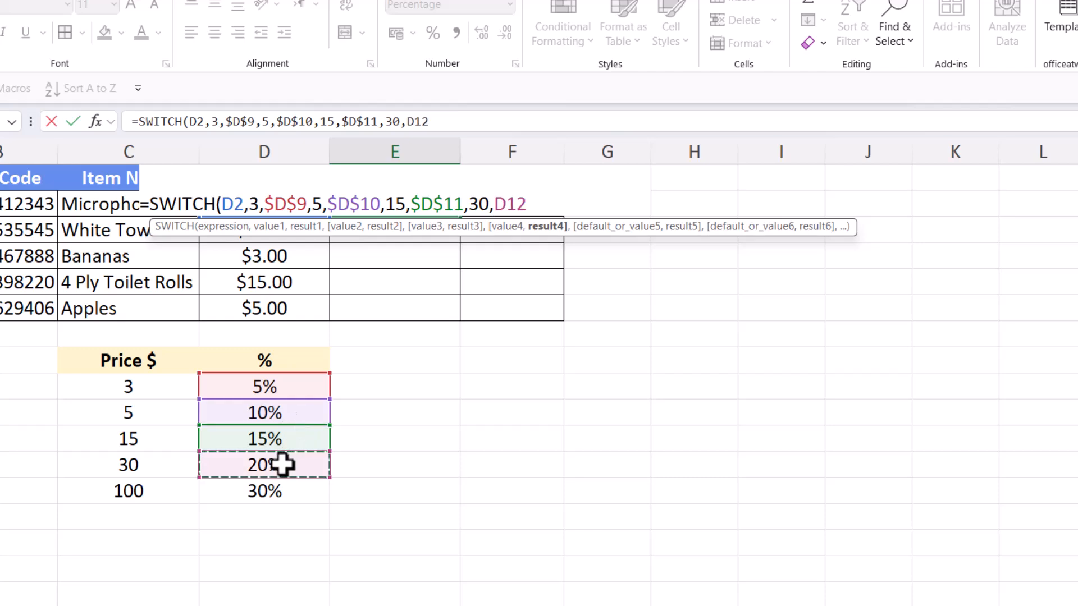
key(F4)
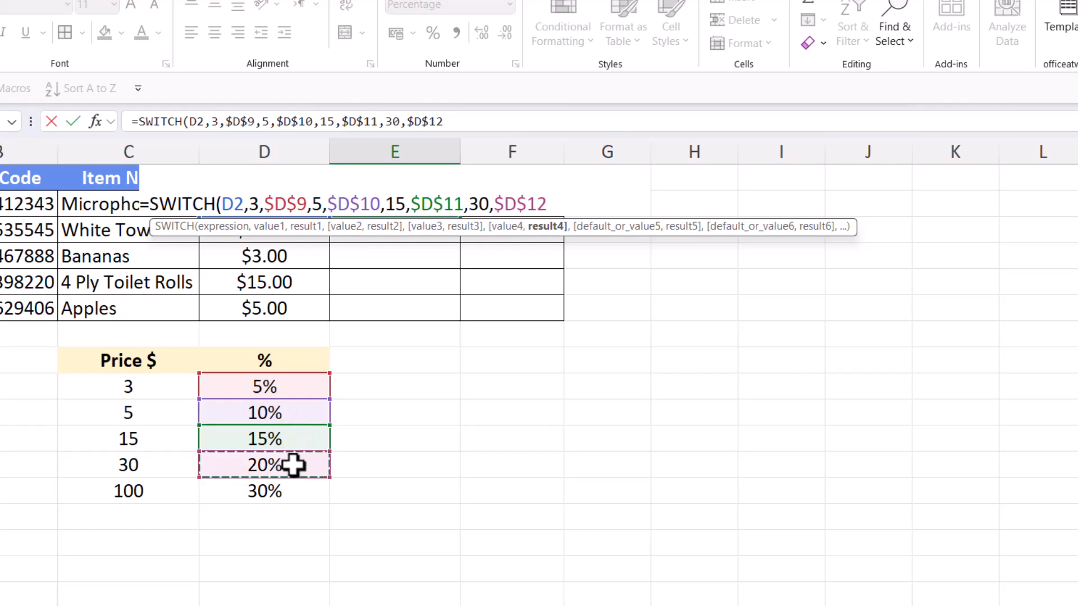
Step: Add the value 100 with the absolute result $D$13 and complete the SWITCH formula in E2
text(,)
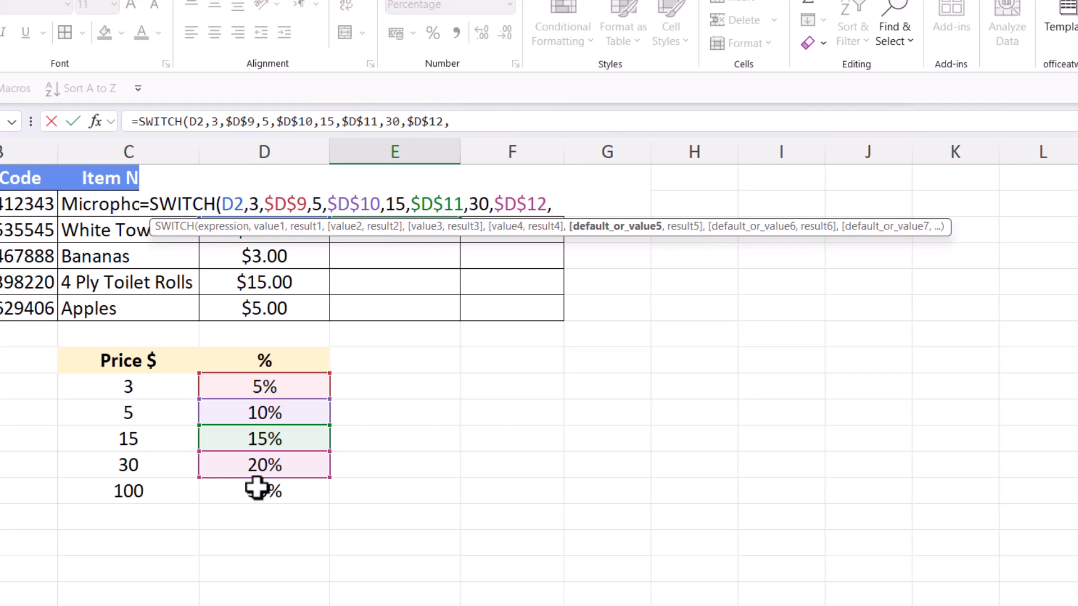
text(100,)
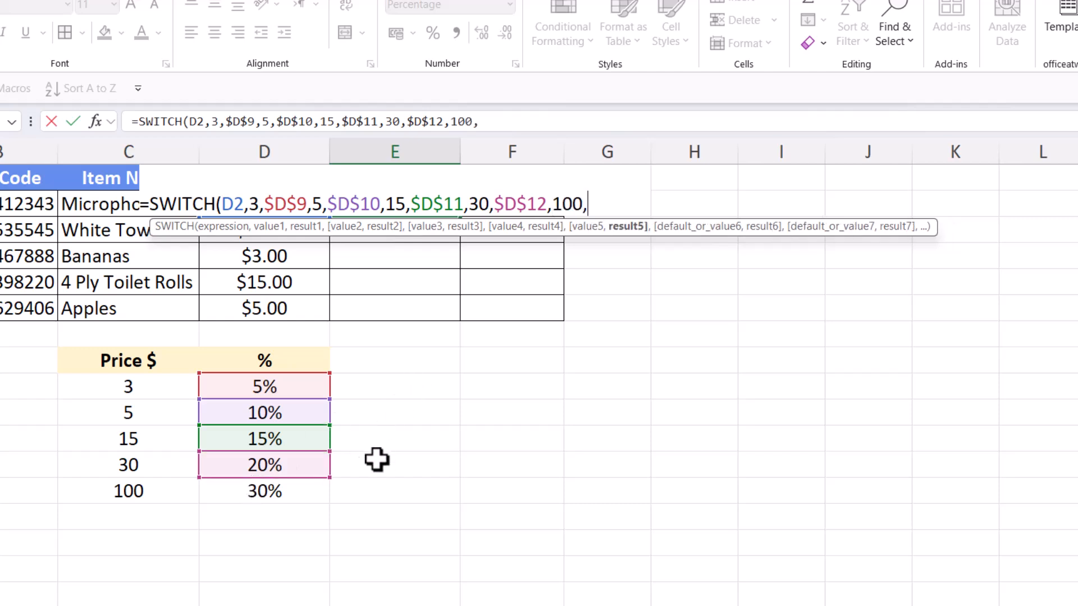
click(264, 494)
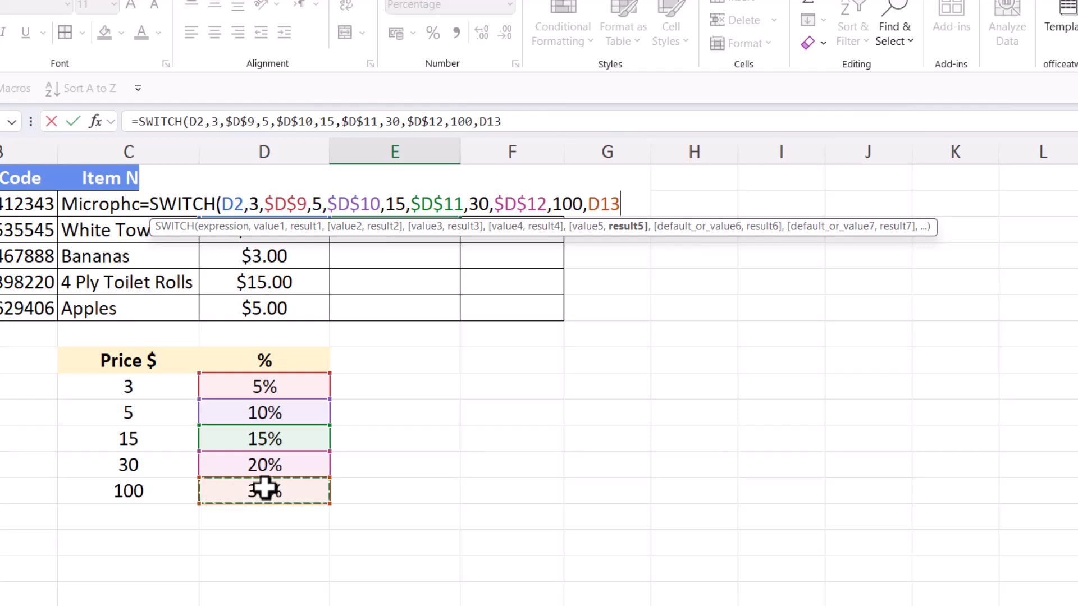
key(F4)
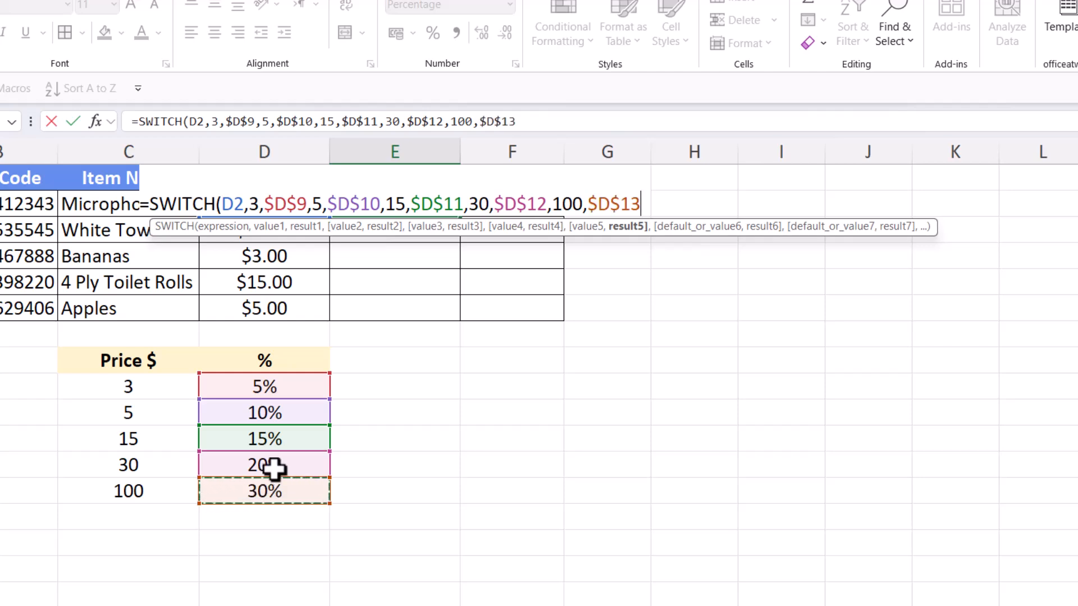
text())
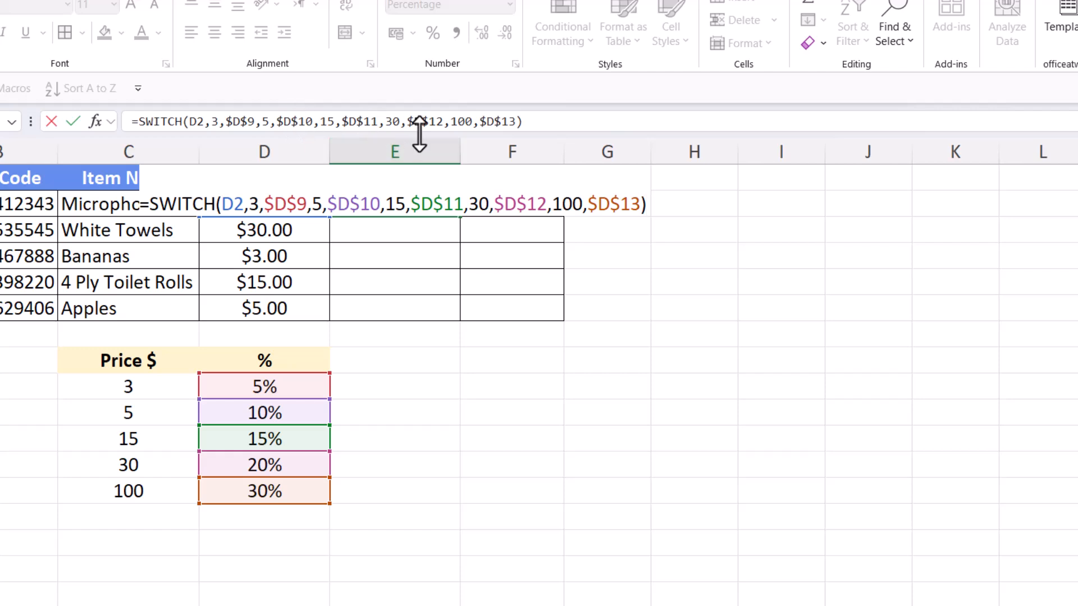
key(Return)
Step: Copy the completed SWITCH formula from E2 down through E6 to fill the % Discount column
click(427, 206)
drag(462, 218, 461, 317)
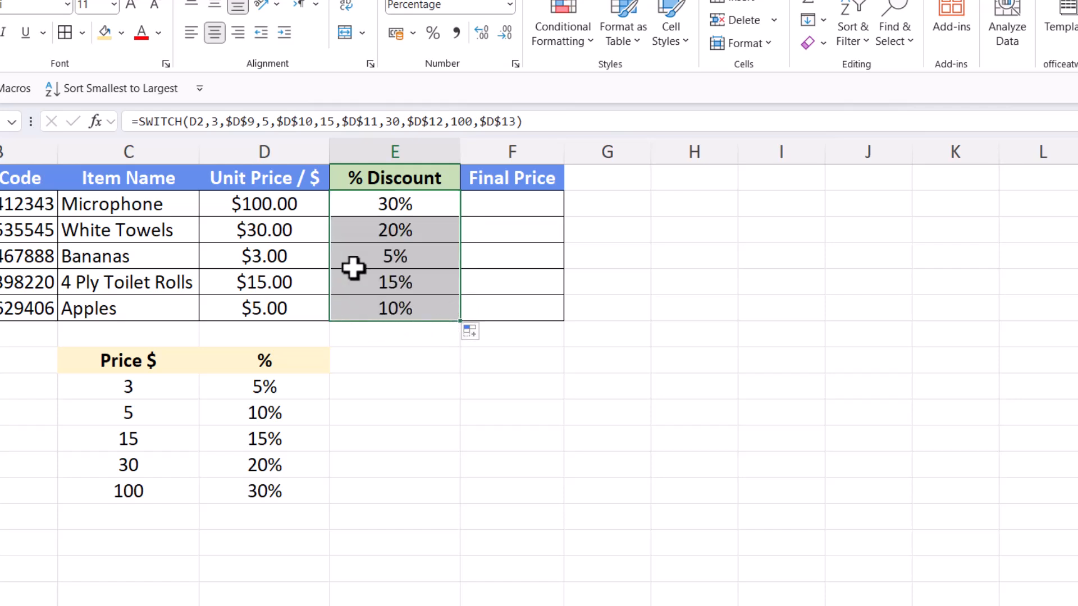
click(392, 203)
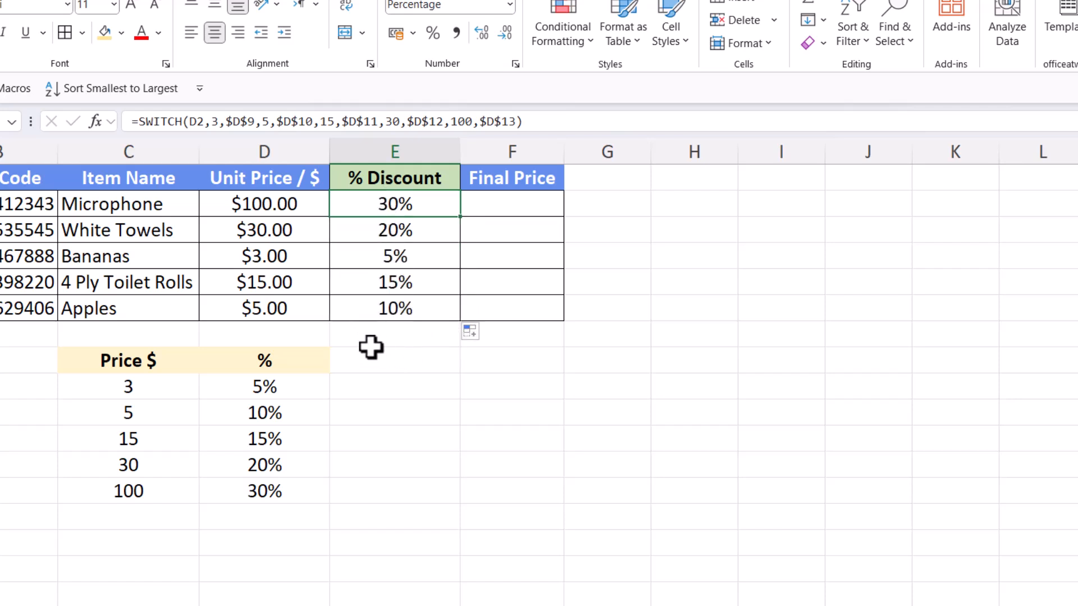
Step: Compare the Bananas discount with the lookup table and set the percentage for price 3 in D9 to 10%
click(279, 385)
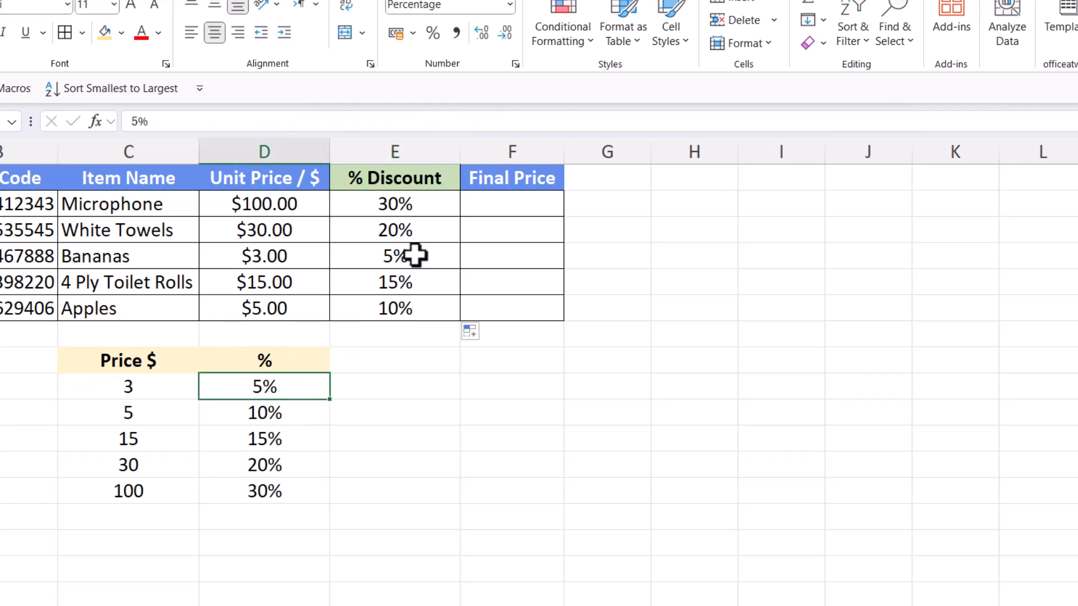
click(382, 258)
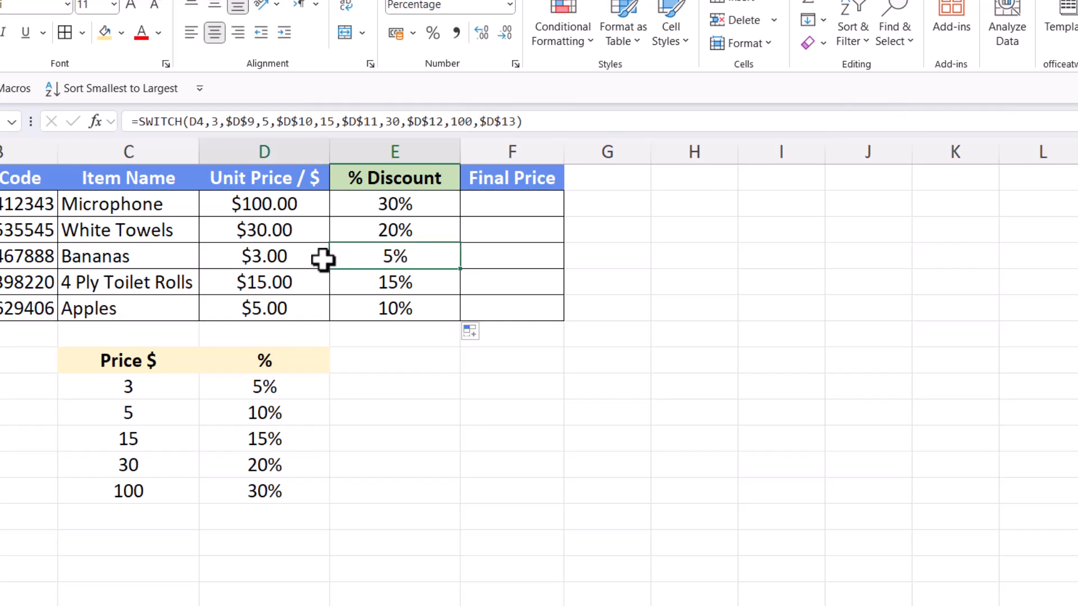
click(233, 265)
click(280, 386)
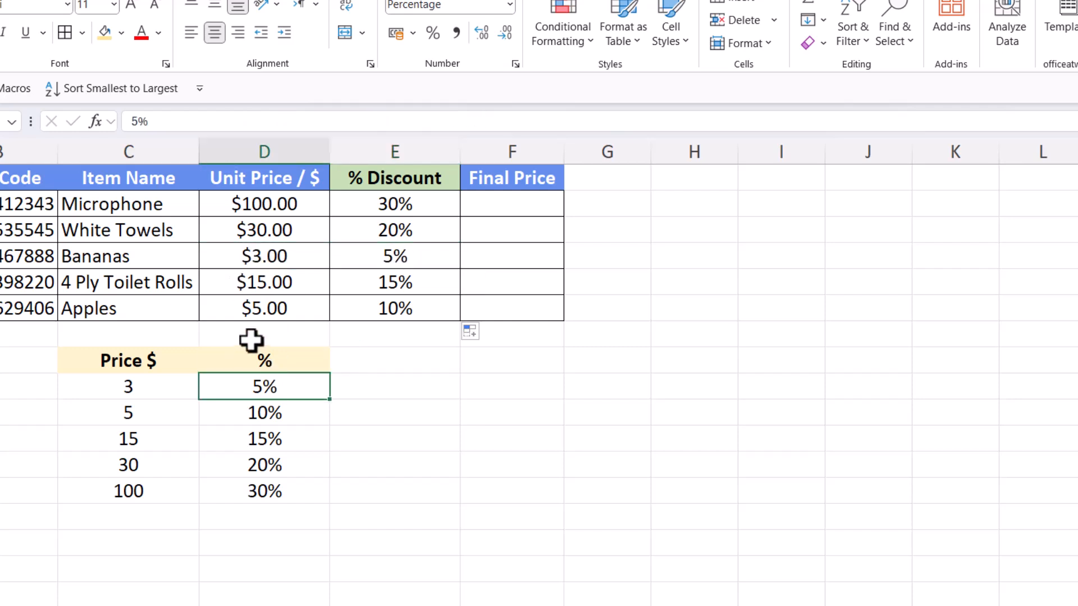
text(10)
key(Return)
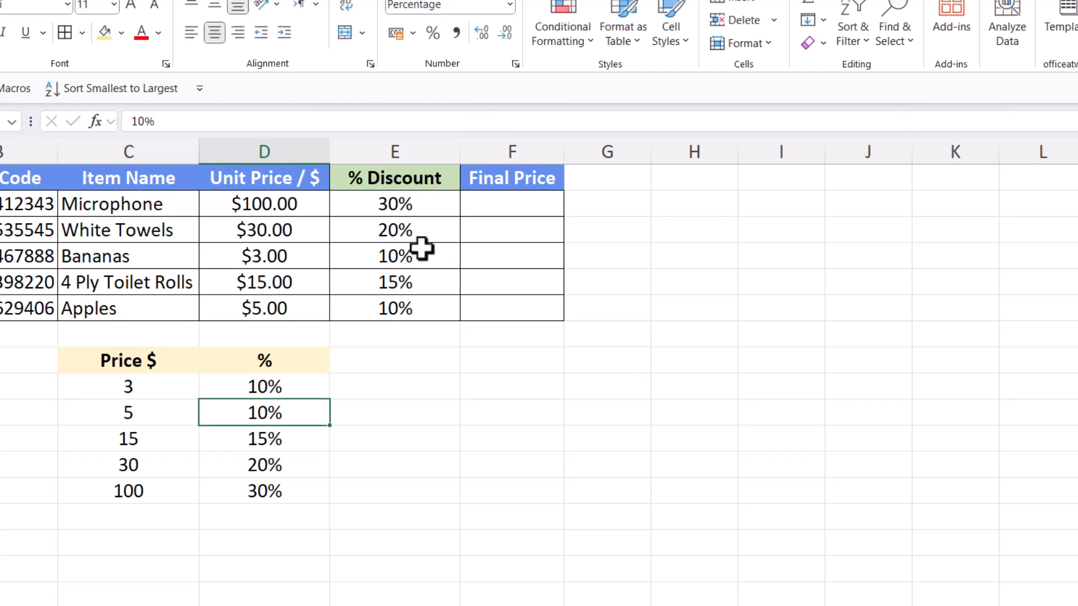
Step: Restore the percentage for price 3 in D9 to 5% and check the Apples discount formula in E6
key(Up)
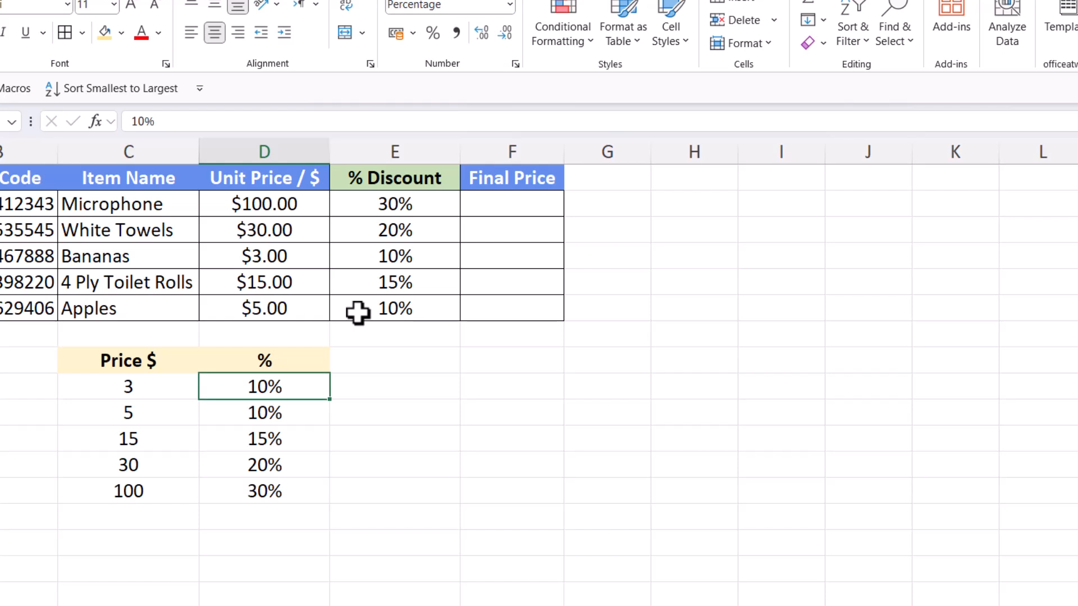
text(5)
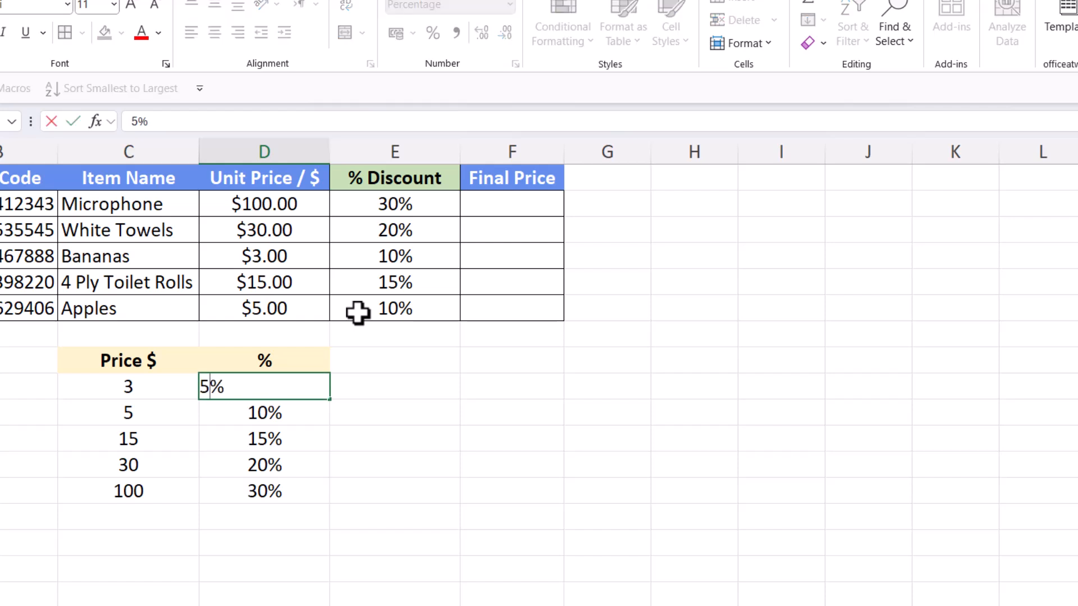
key(Return)
click(357, 311)
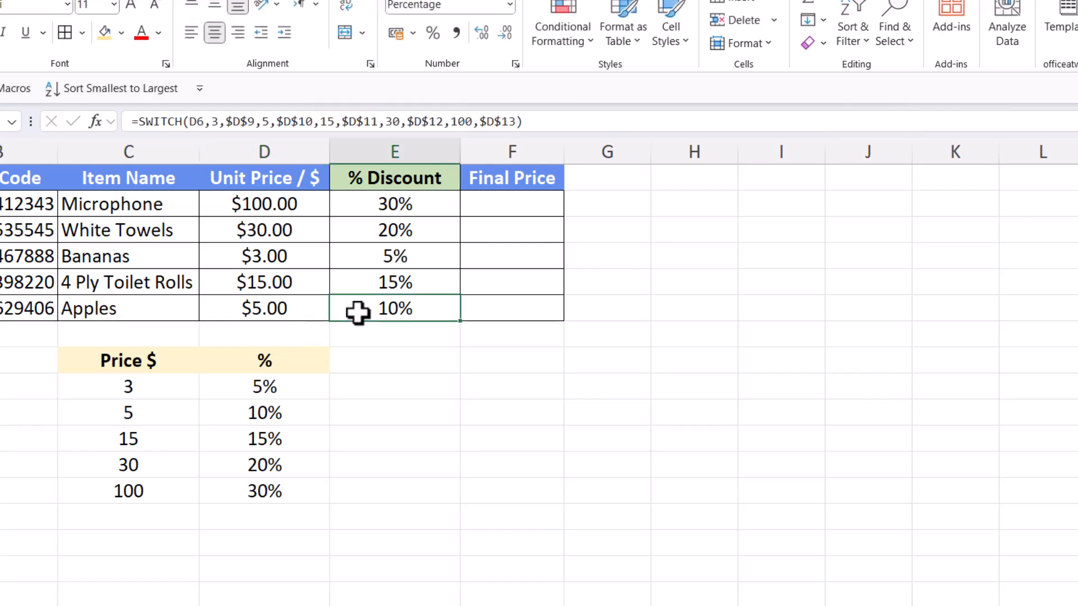
Step: In the E2 SWITCH formula, replace the hardcoded first value 3 with the absolute reference $C$9
click(392, 209)
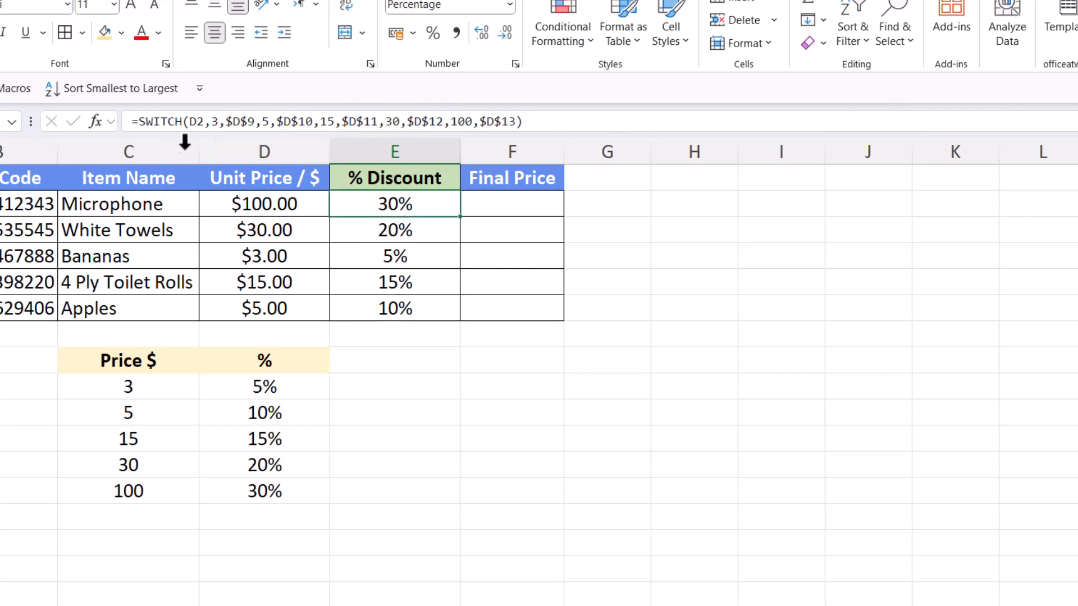
click(217, 122)
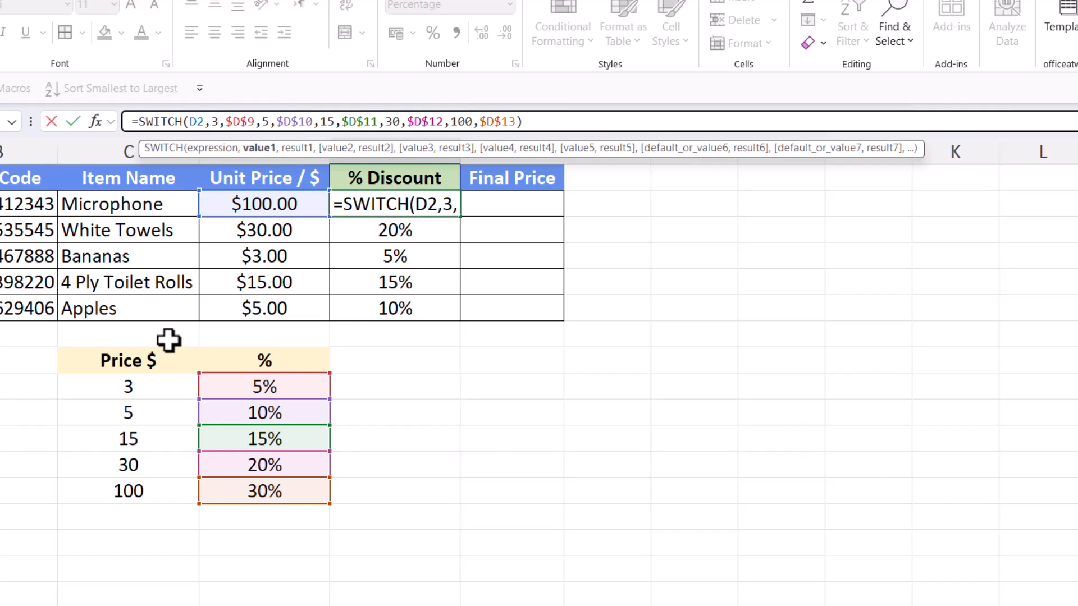
key(BackSpace)
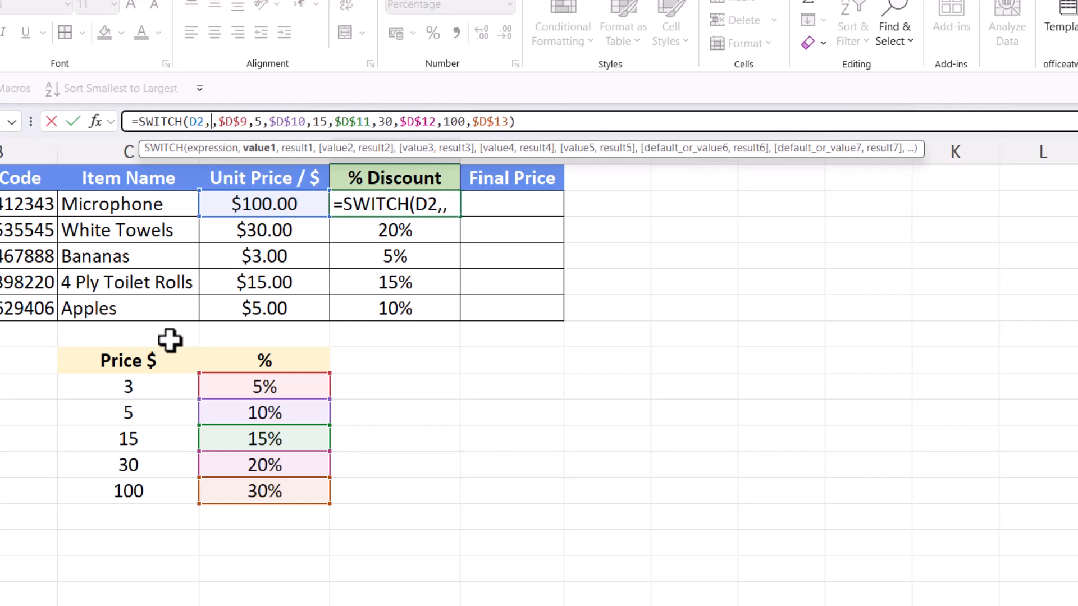
click(134, 388)
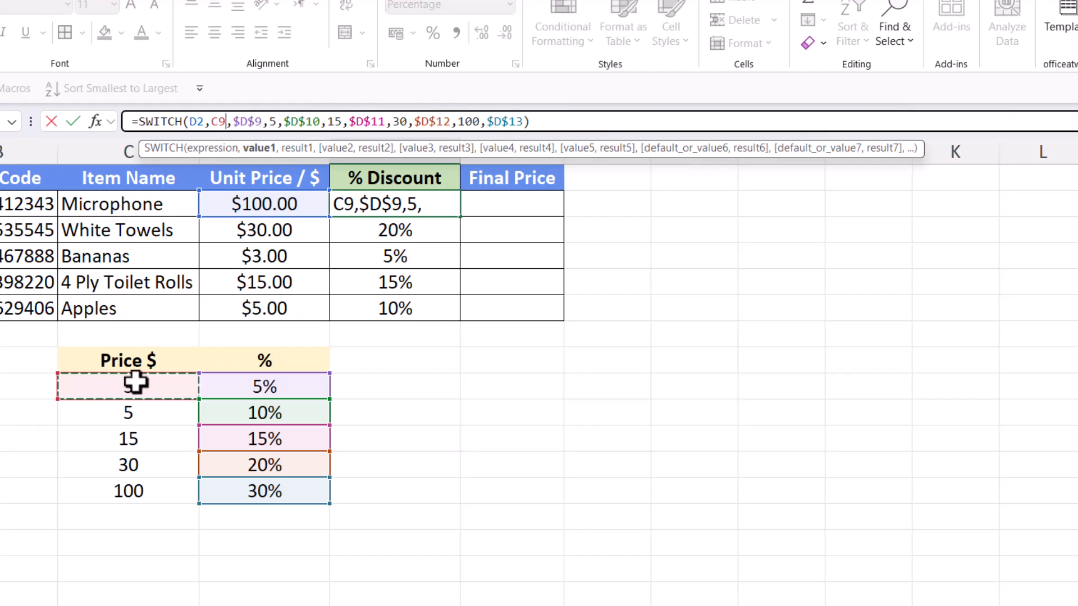
key(F4)
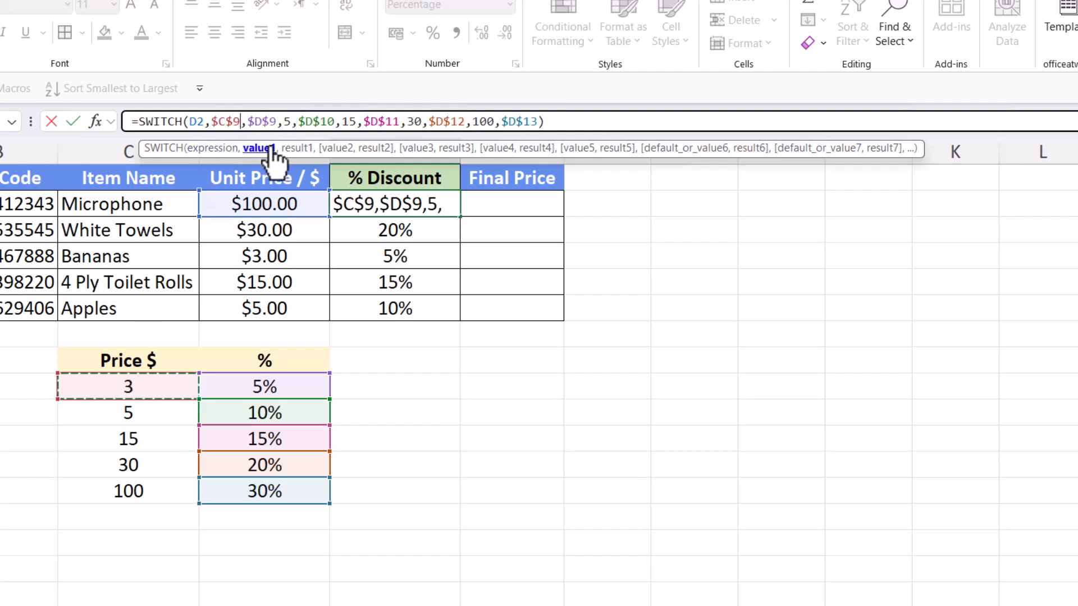
key(Return)
Step: Copy the updated SWITCH formula with the $C$9 reference from E2 down to E6
click(430, 211)
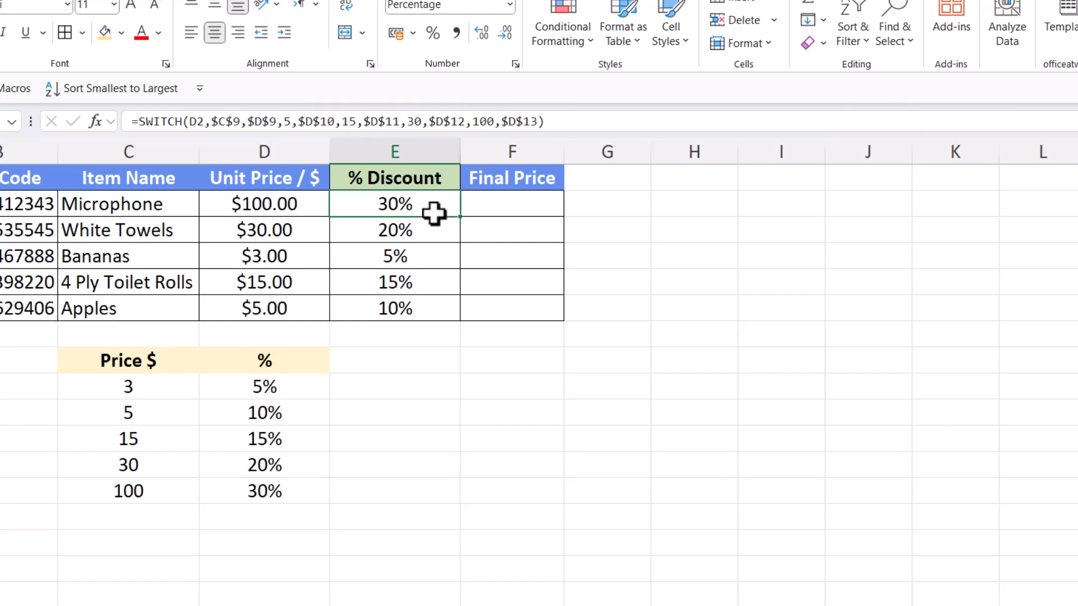
drag(460, 222, 450, 317)
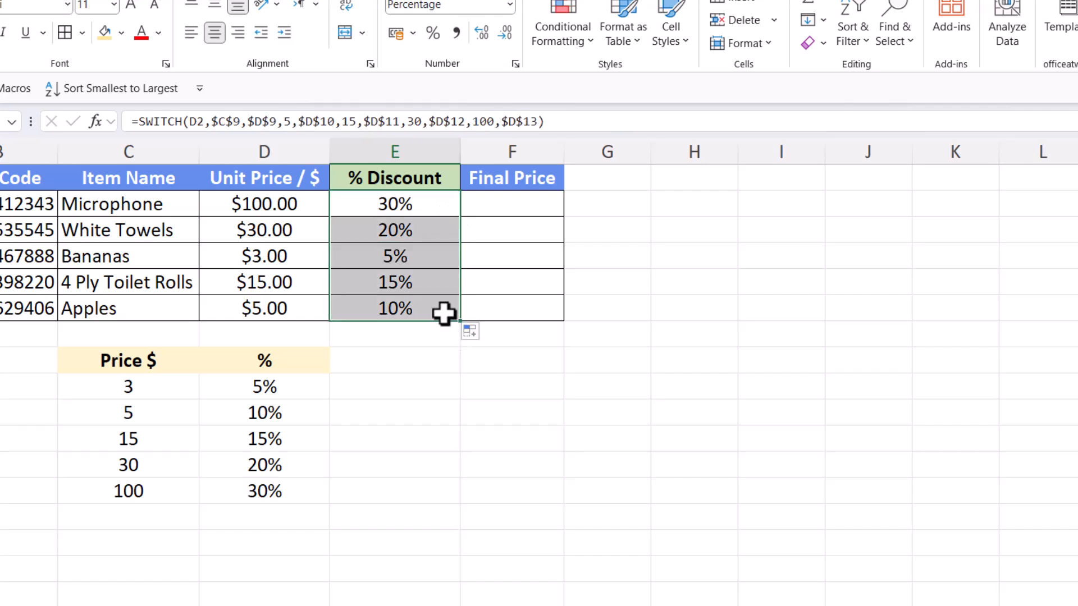
click(287, 121)
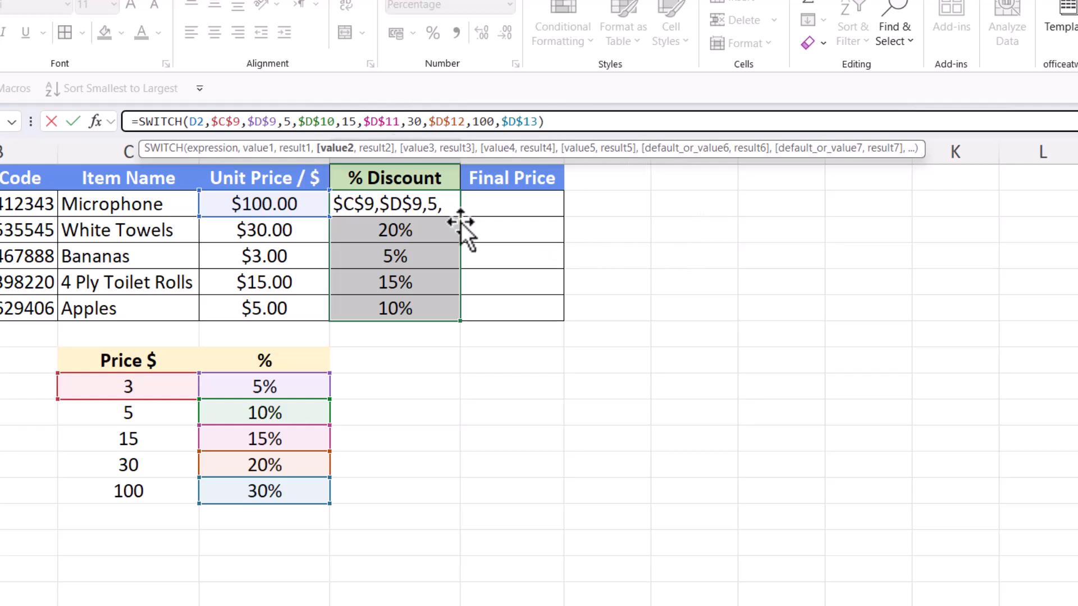
key(Escape)
Step: Enter the formula =(100%-E2)*D2 in F2 to calculate the microphone's final price
key(Right)
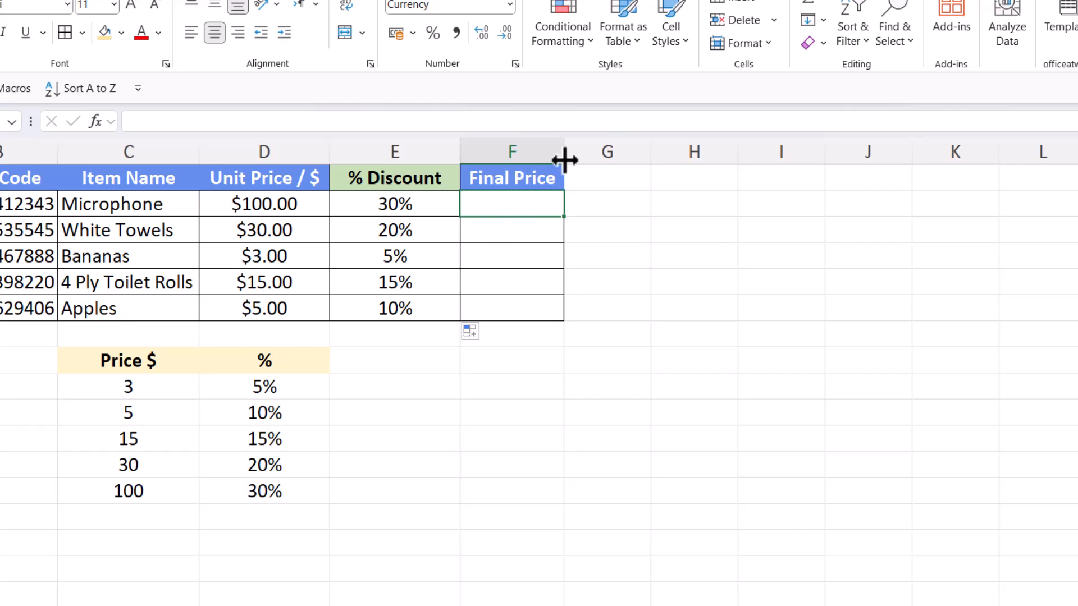
text(=)
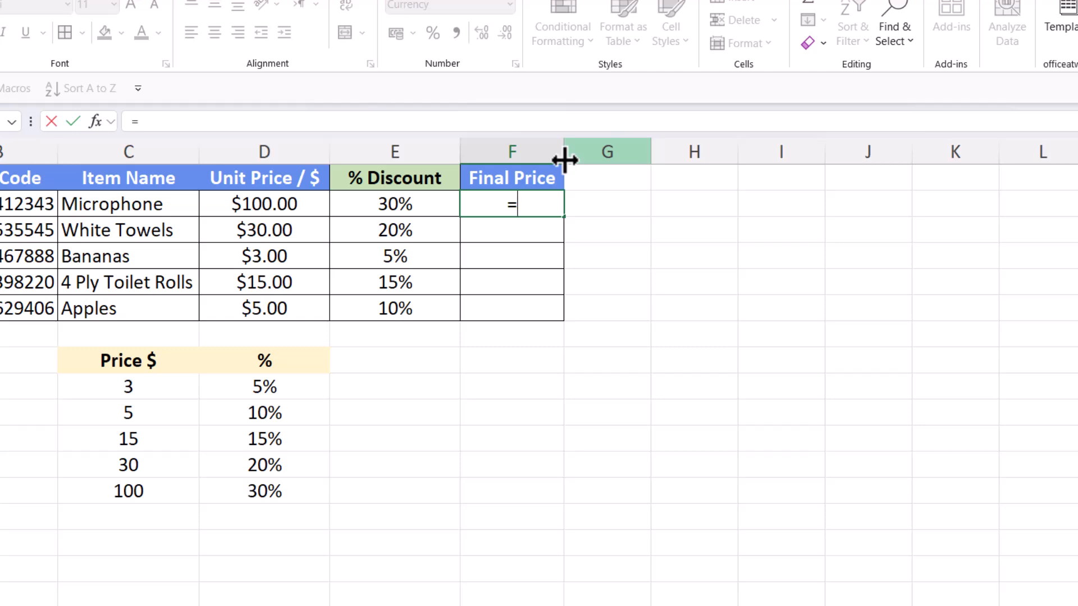
text((100%)
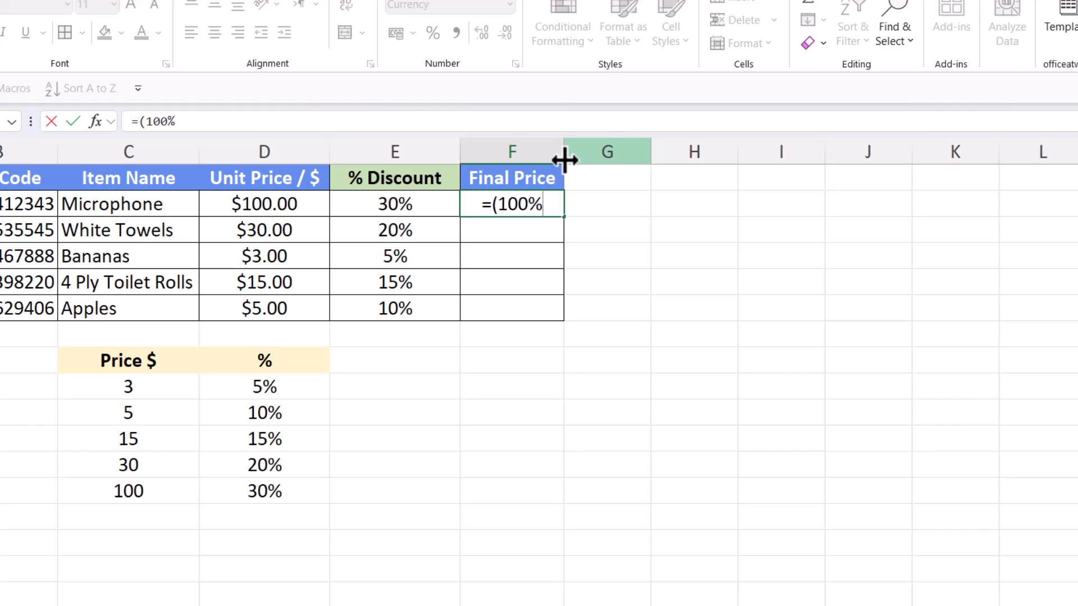
text(-)
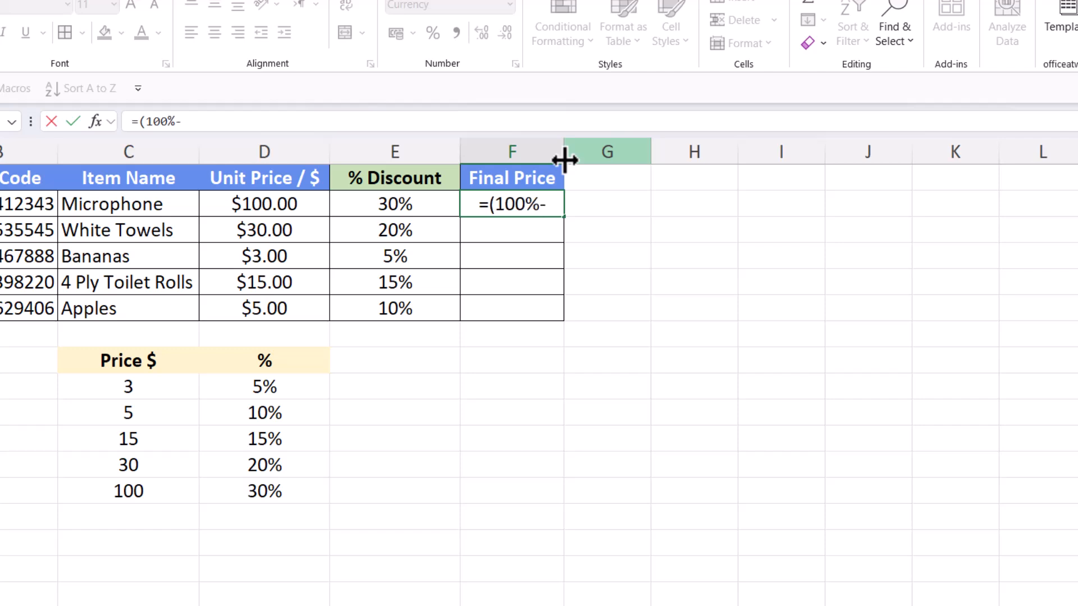
click(396, 204)
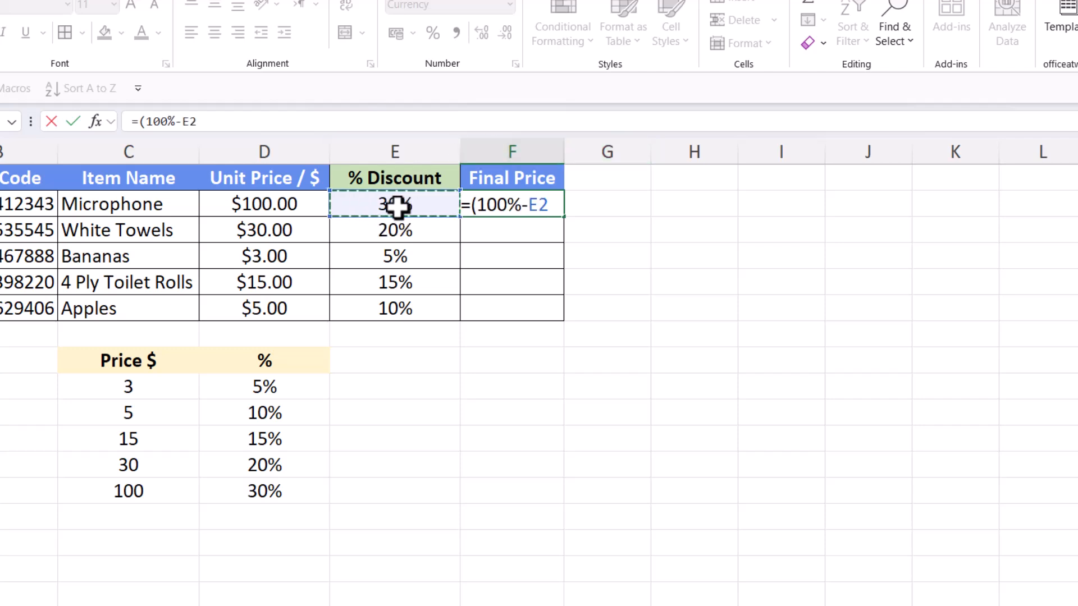
text())
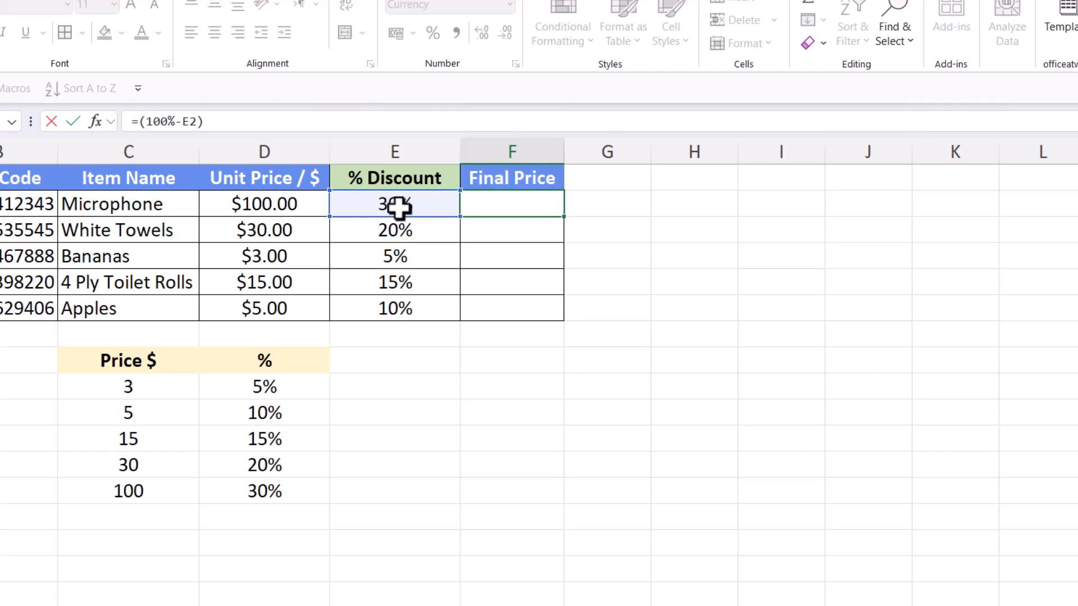
text(*)
click(263, 209)
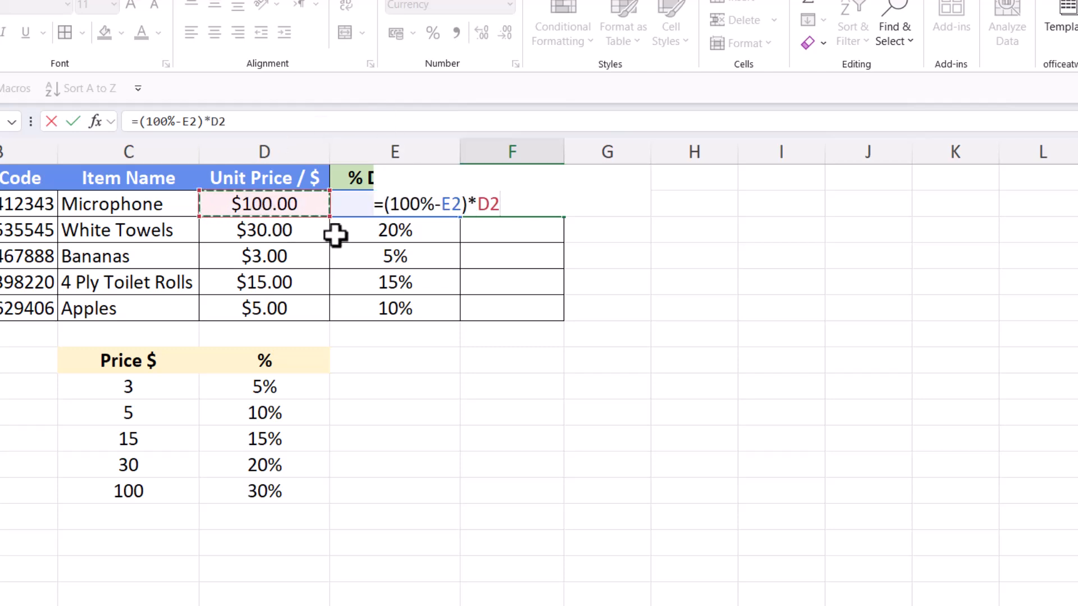
key(Return)
Step: Copy the final price formula from F2 down to F6 for the remaining items
click(548, 203)
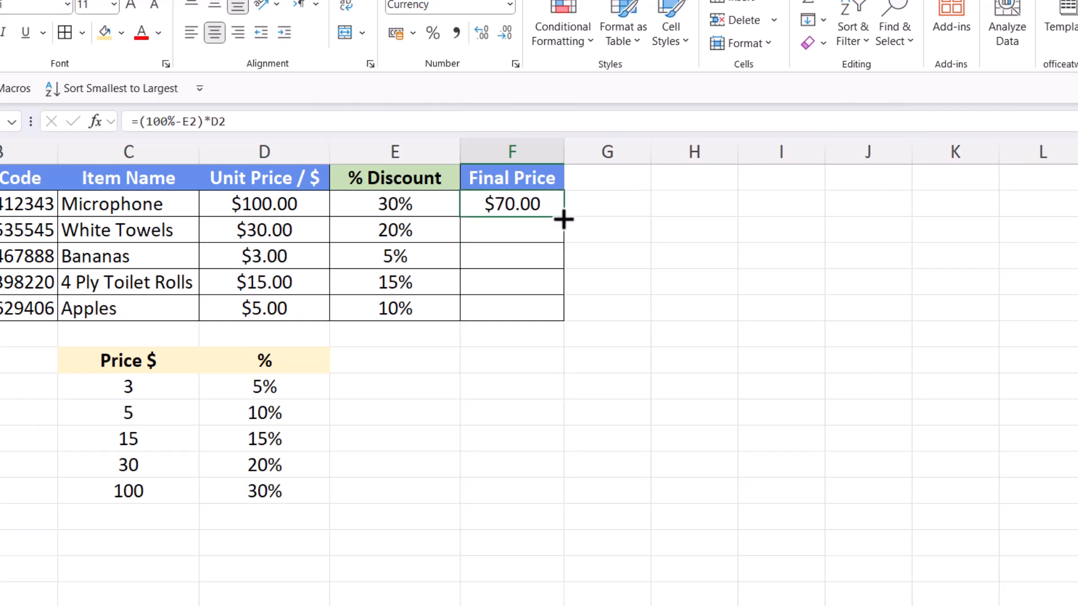
double_click(563, 220)
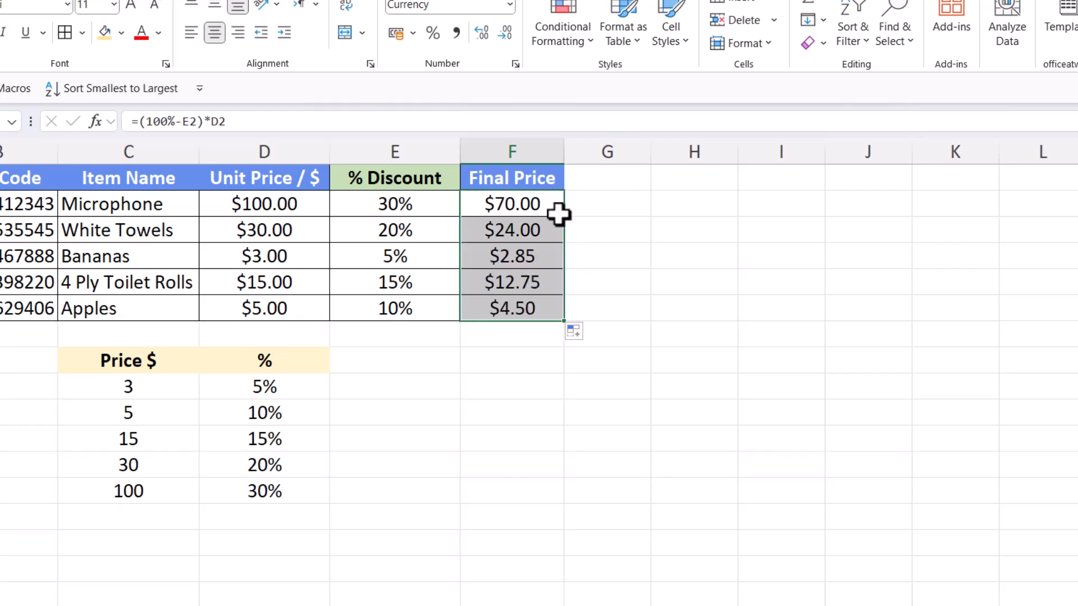
click(531, 358)
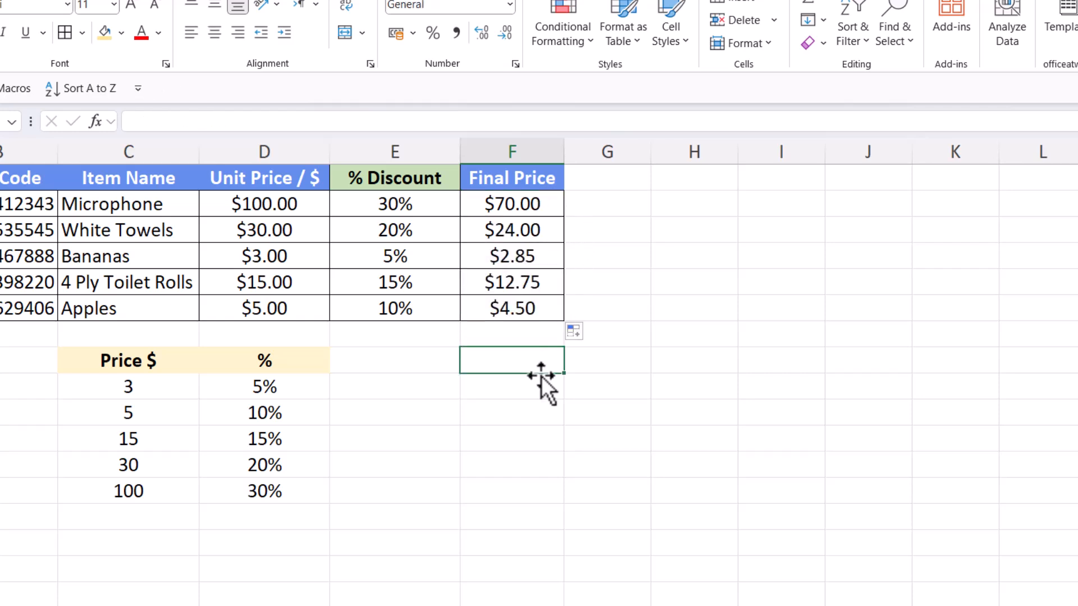